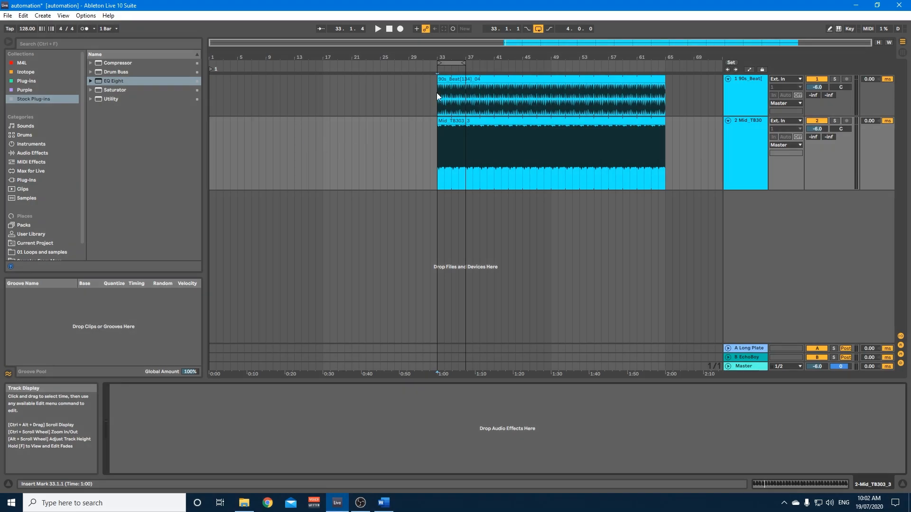
Play the 90s_Beat and Mid_TB303_3 clips from bar 33 to hear them together, and stop playback.
{"action": "left_click", "coordinate": [452, 80]}
{"action": "left_click", "coordinate": [449, 120]}
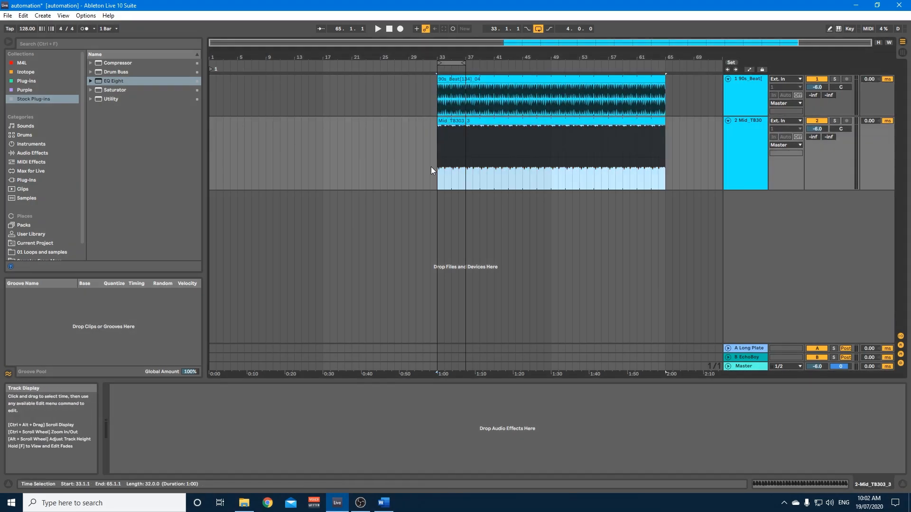
{"action": "left_click", "coordinate": [438, 167]}
{"action": "key", "text": "space"}
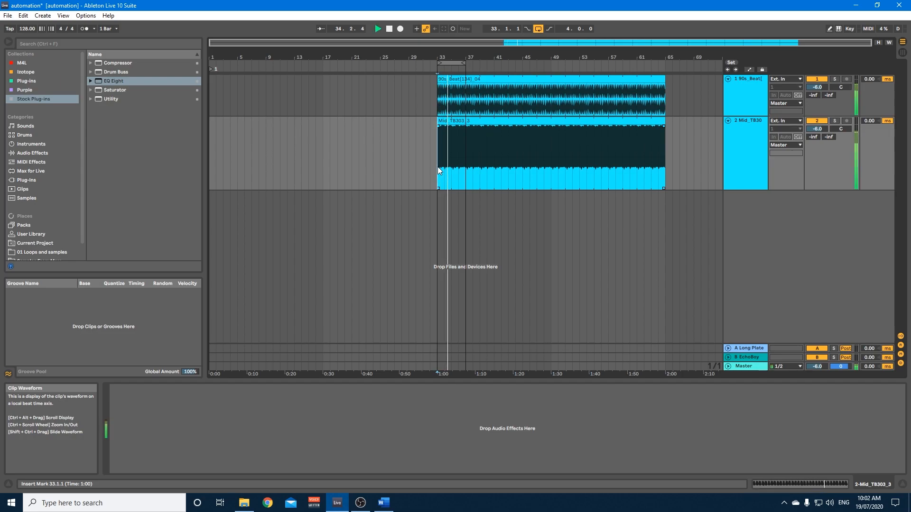
{"action": "key", "text": "space"}
{"action": "left_click", "coordinate": [402, 151]}
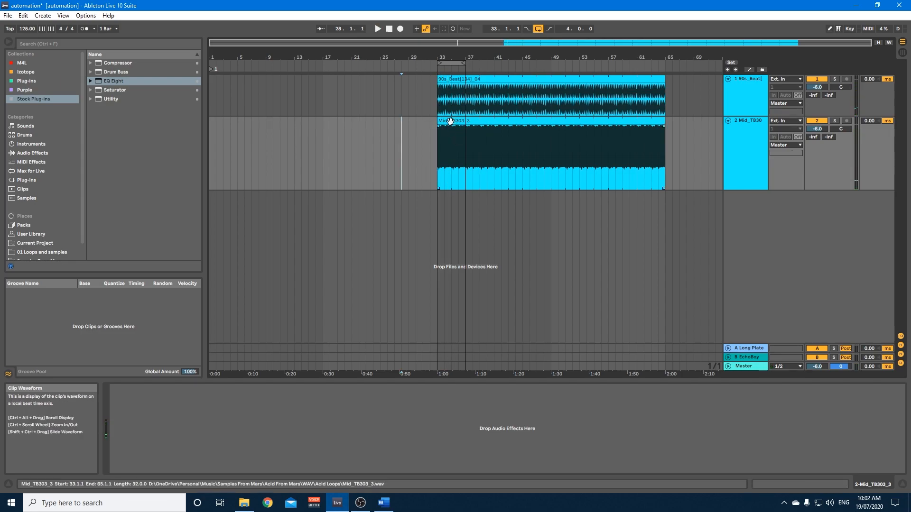
Add an EQ Eight to the Mid_TB303 track and change its filter 1 to a low cut.
{"action": "left_click", "coordinate": [450, 121]}
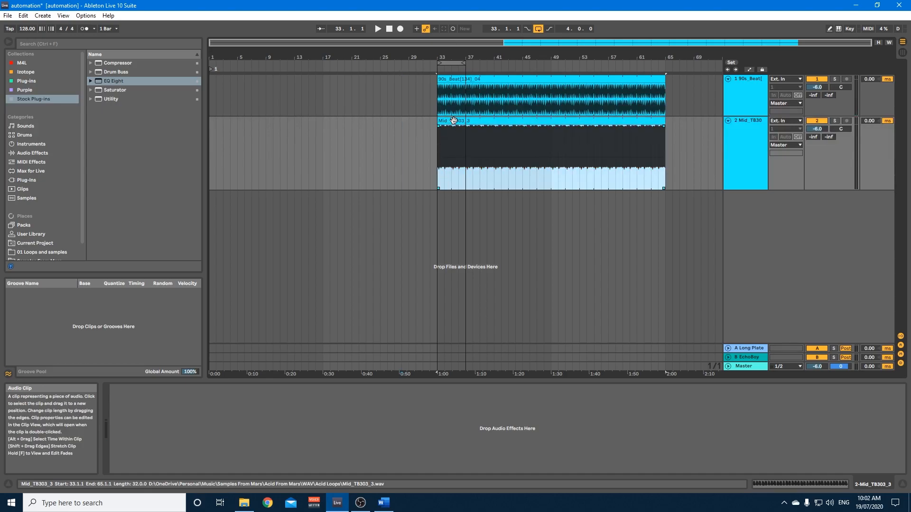
{"action": "left_click_drag", "start_coordinate": [114, 81], "coordinate": [142, 403]}
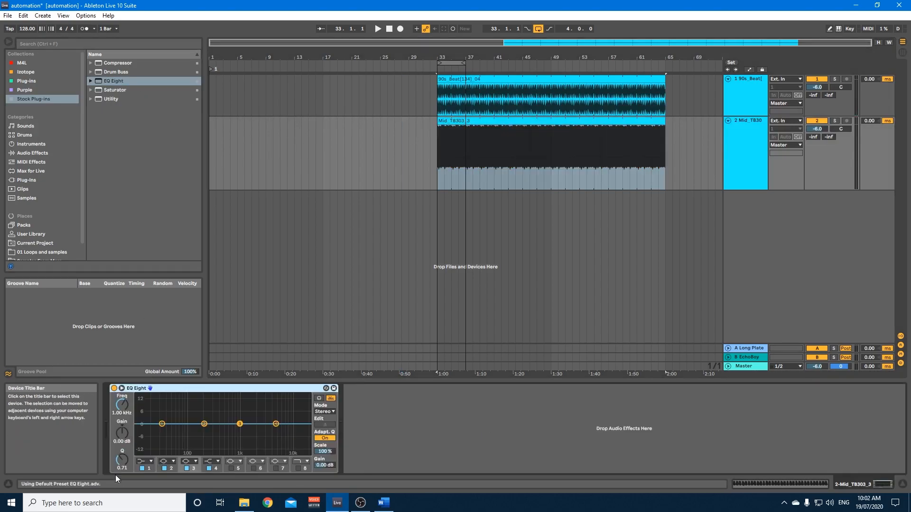
{"action": "left_click", "coordinate": [140, 463]}
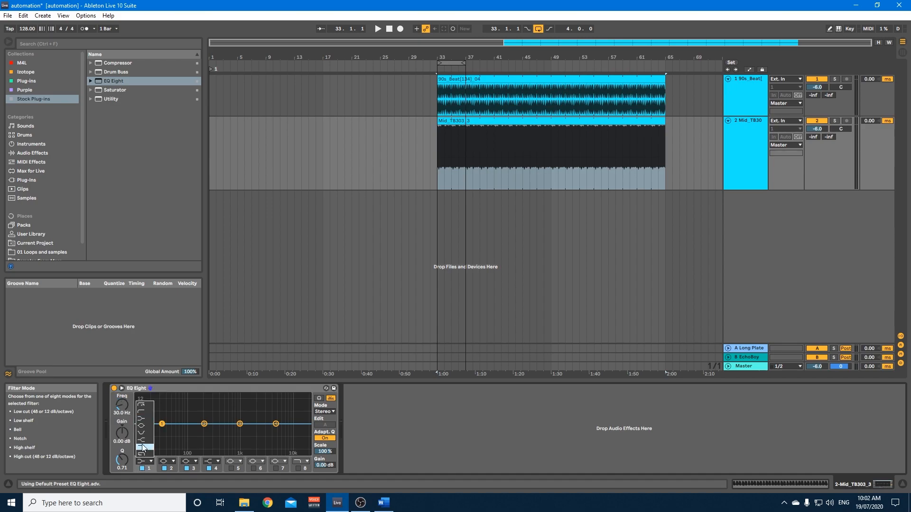
{"action": "left_click", "coordinate": [141, 410]}
Lower the EQ Eight's filter 1 frequency to 25.0 Hz while playing the loop from bar 33.
{"action": "key", "text": "space"}
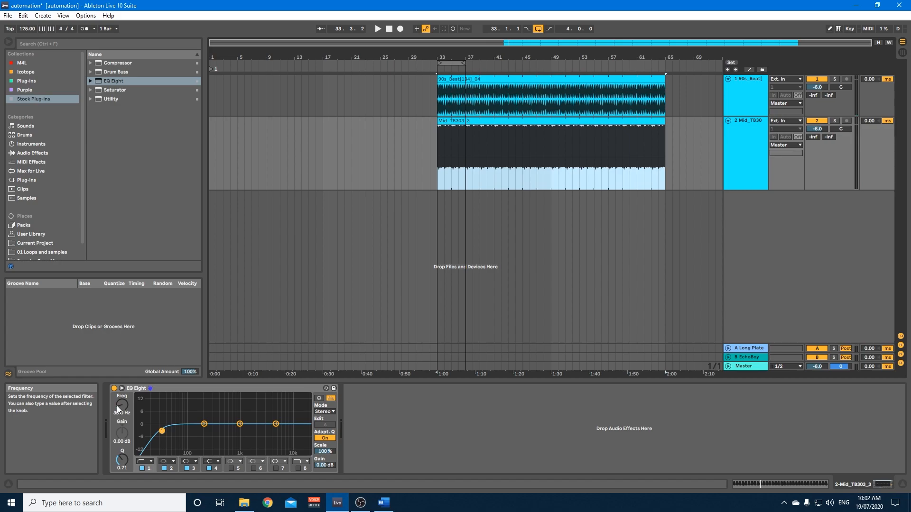
{"action": "left_click", "coordinate": [438, 167]}
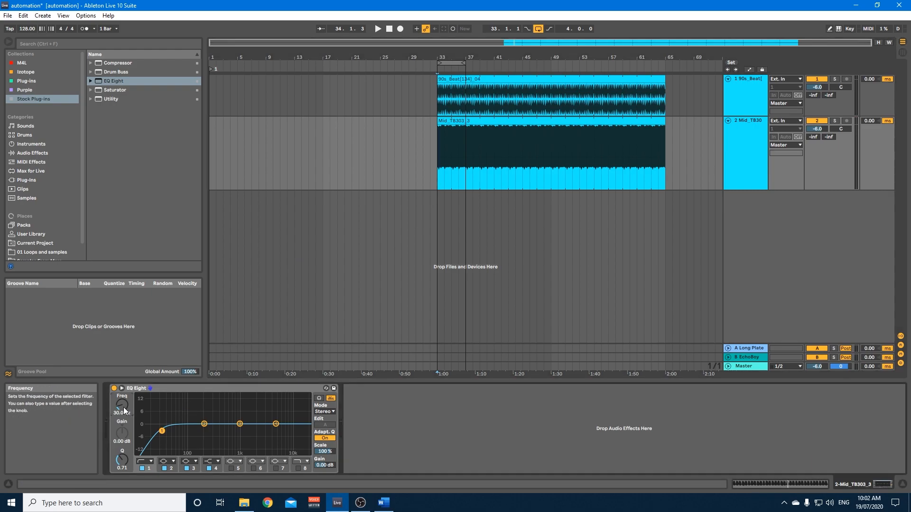
{"action": "left_click", "coordinate": [439, 161]}
{"action": "key", "text": "space"}
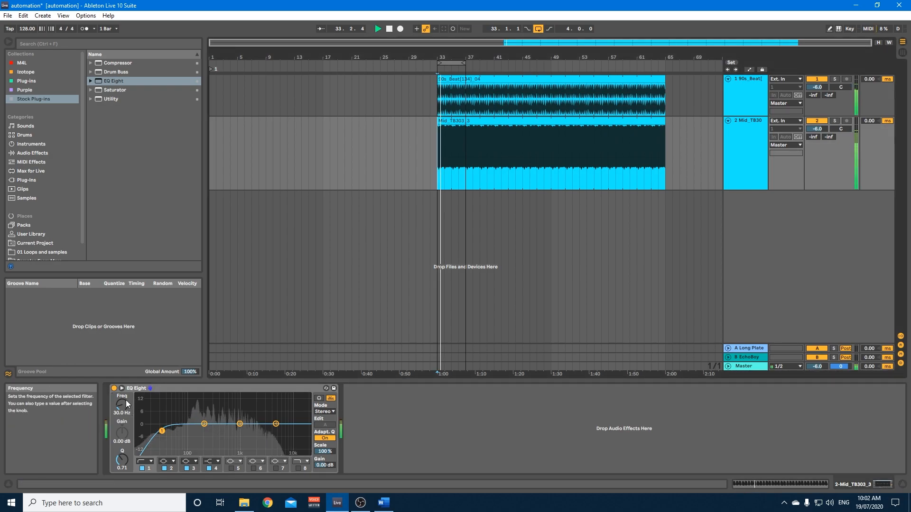
{"action": "left_click_drag", "start_coordinate": [122, 404], "coordinate": [122, 427]}
{"action": "key", "text": "space"}
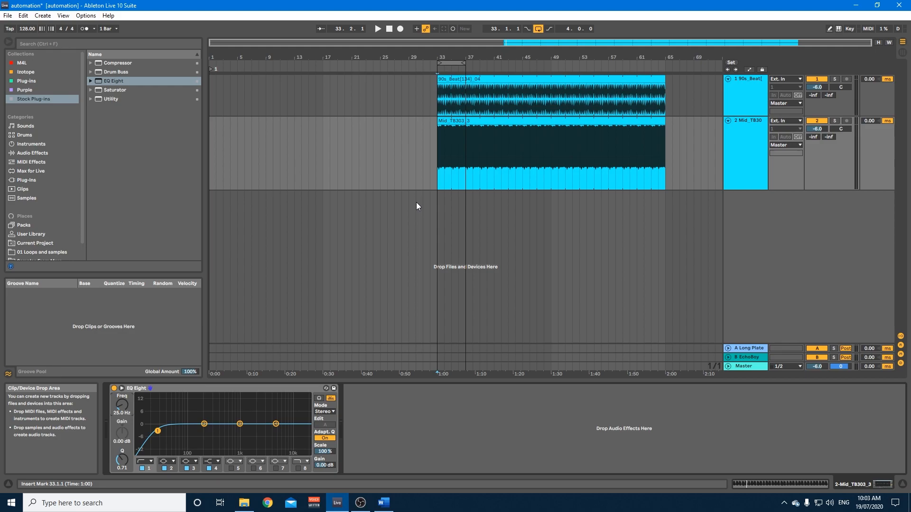
Turn on automation view and show the EQ Eight's filter 1 frequency envelope on the Mid_TB303 track.
{"action": "left_click", "coordinate": [723, 157]}
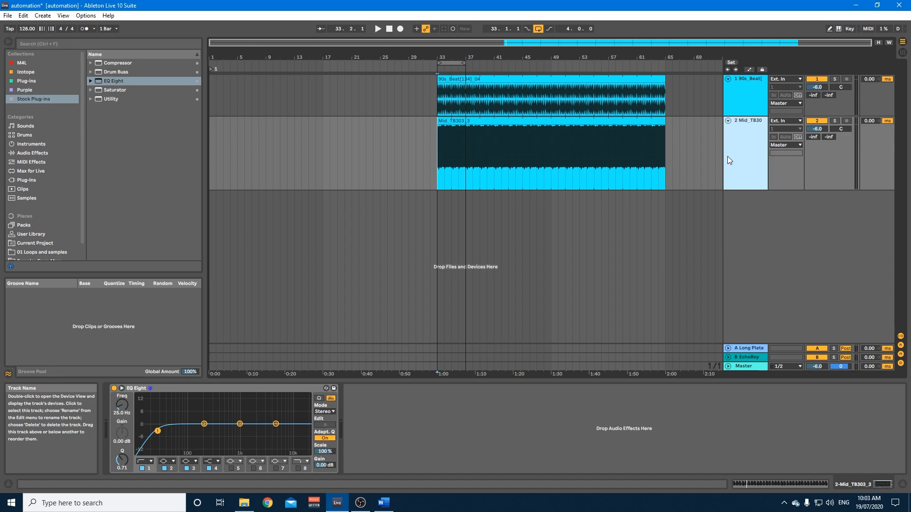
{"action": "key", "text": "a"}
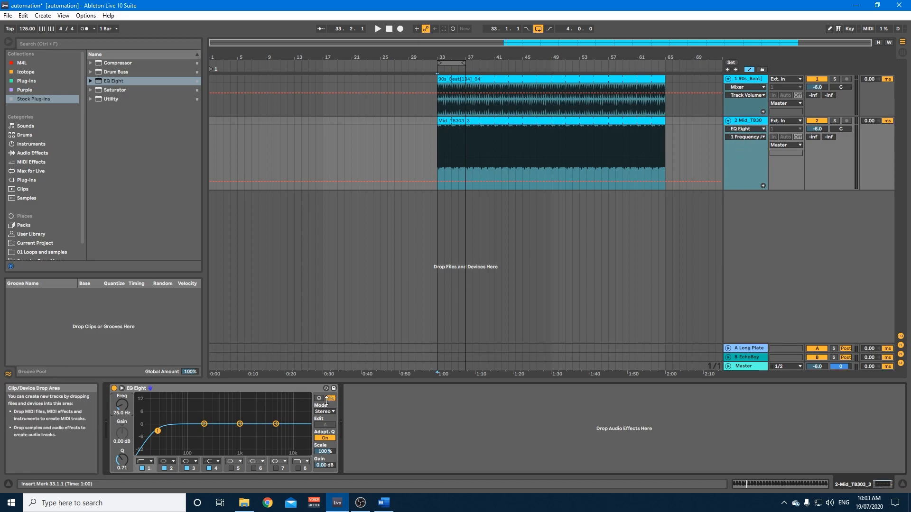
{"action": "left_click", "coordinate": [121, 461]}
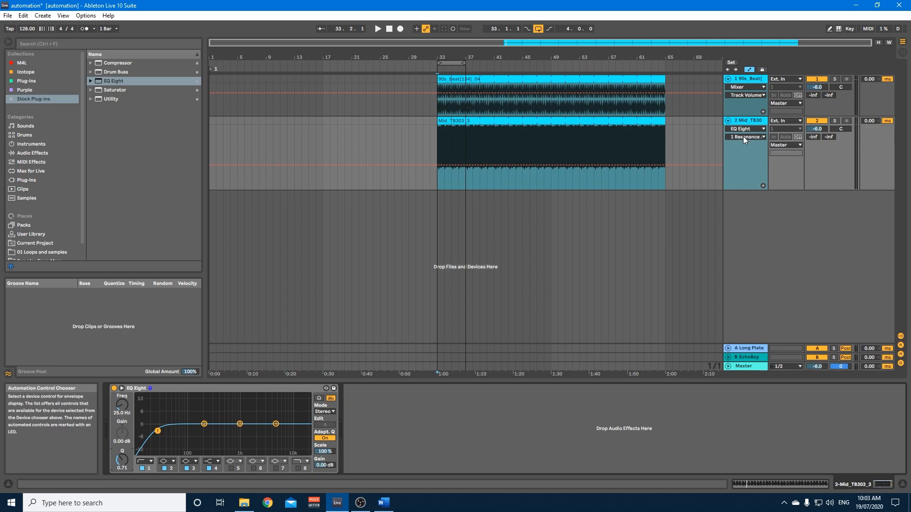
{"action": "left_click", "coordinate": [125, 406]}
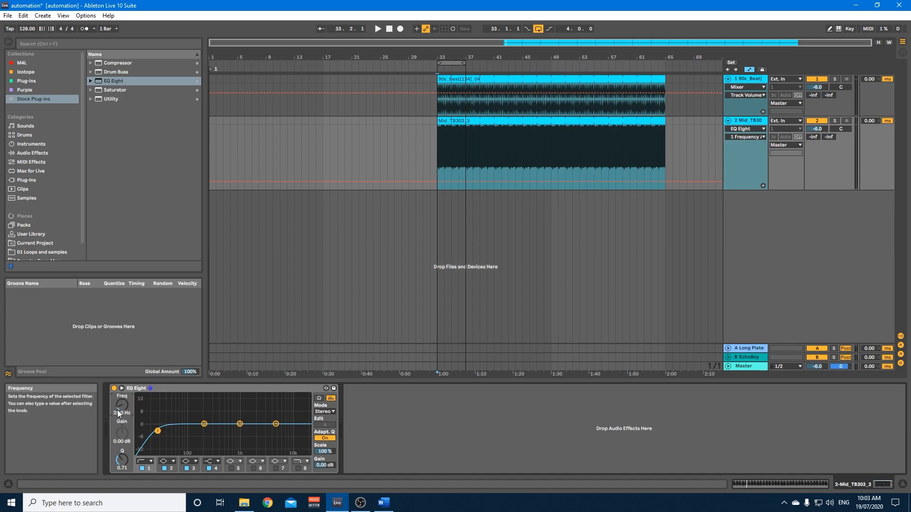
Draw a rising filter 1 frequency ramp from 25 Hz at bar 33 up to bar 37, and play it.
{"action": "left_click", "coordinate": [436, 182]}
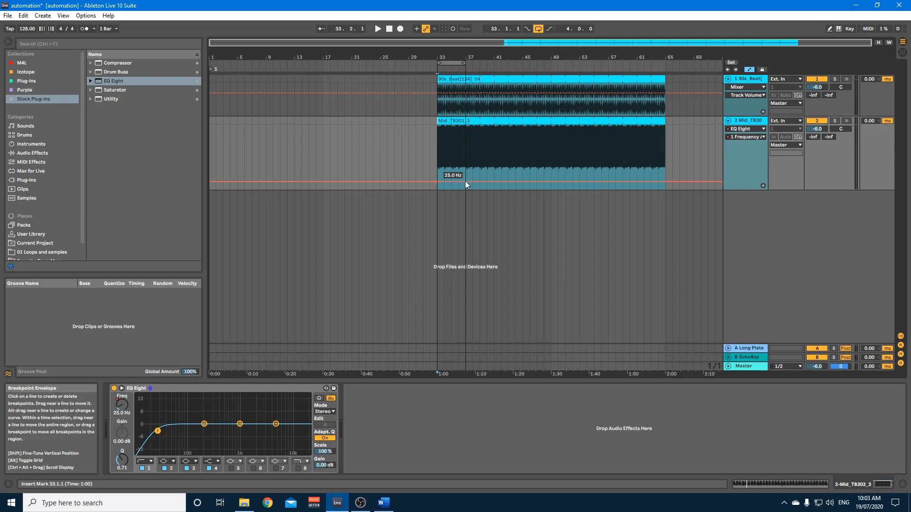
{"action": "left_click_drag", "start_coordinate": [465, 182], "coordinate": [466, 149]}
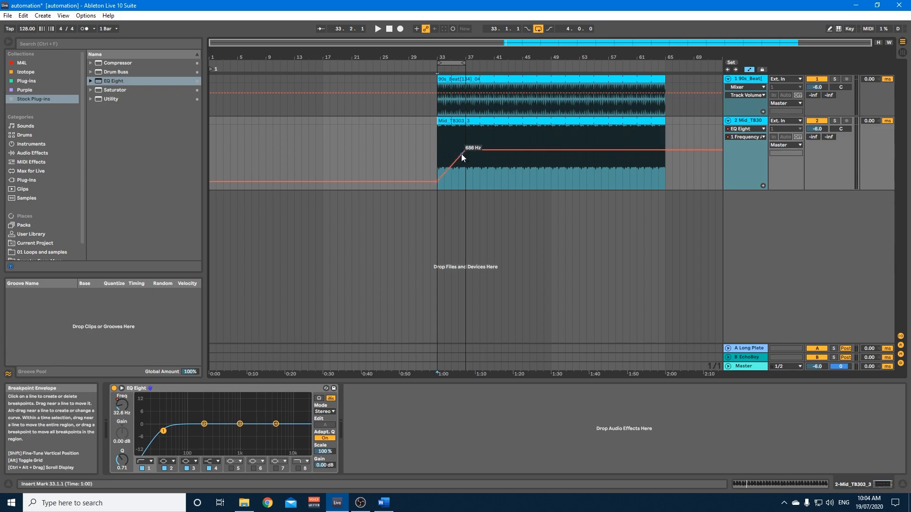
{"action": "key", "text": "space"}
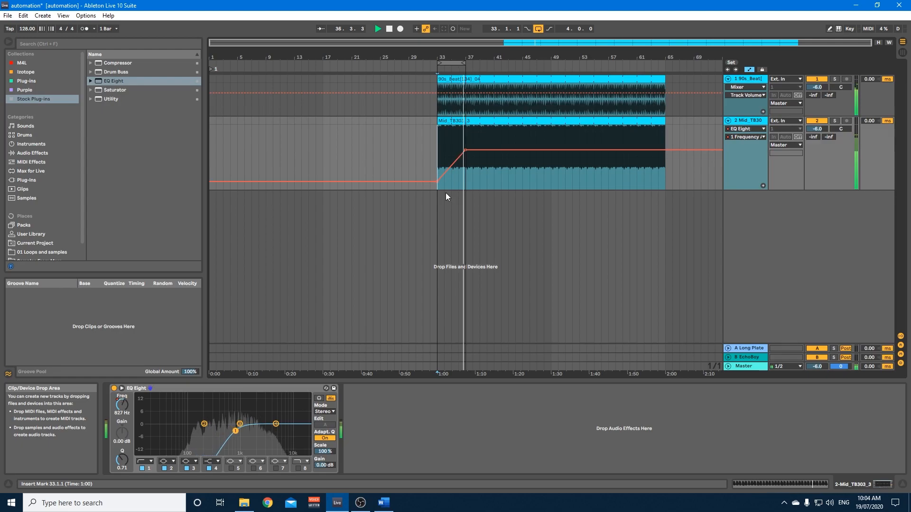
{"action": "key", "text": "space"}
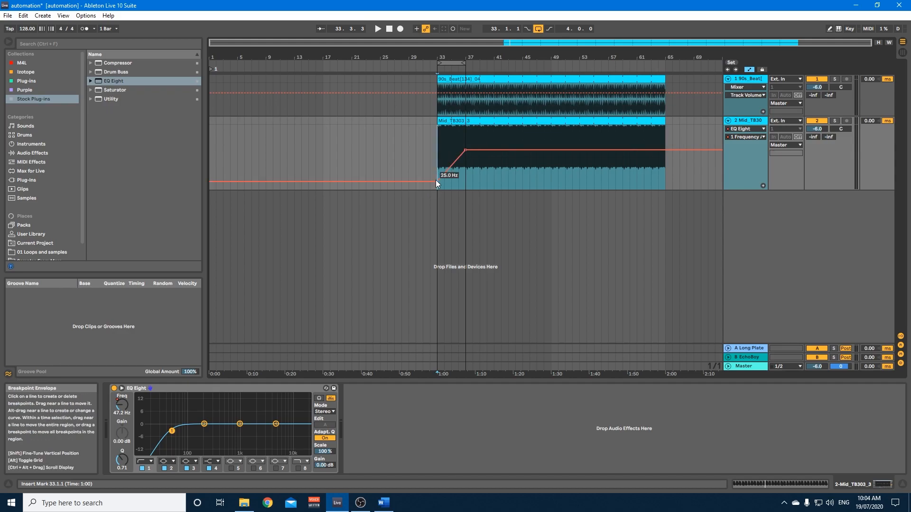
Replace the ramp with a frequency peak at bar 35 that falls back to 25 Hz at bar 37, and play it.
{"action": "left_click", "coordinate": [465, 150]}
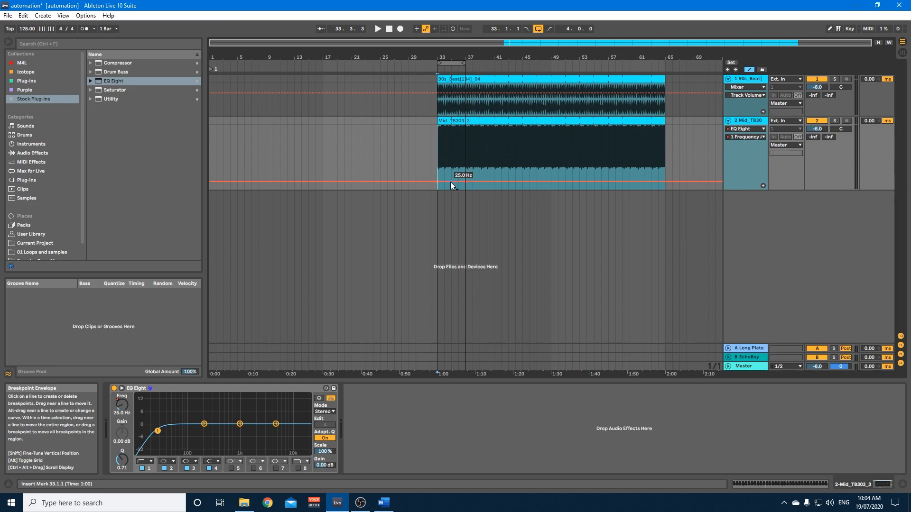
{"action": "left_click_drag", "start_coordinate": [451, 181], "coordinate": [451, 146]}
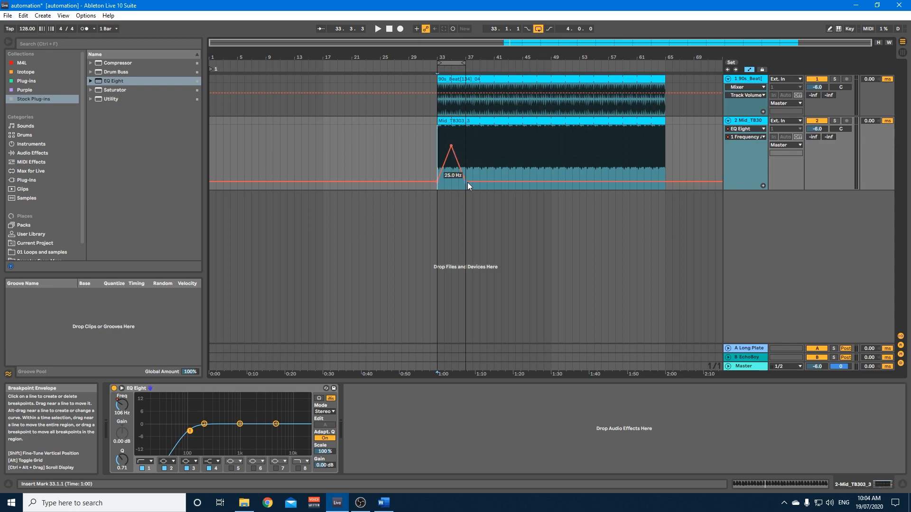
{"action": "key", "text": "space"}
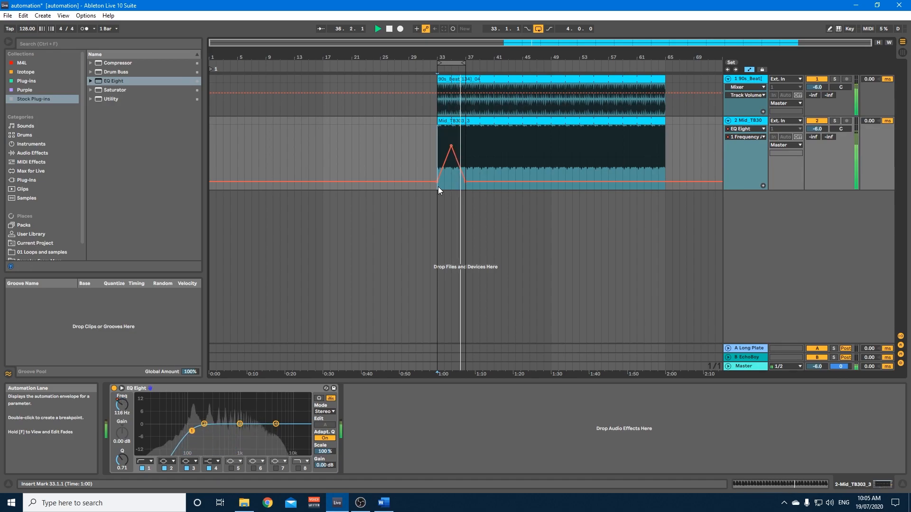
{"action": "key", "text": "space"}
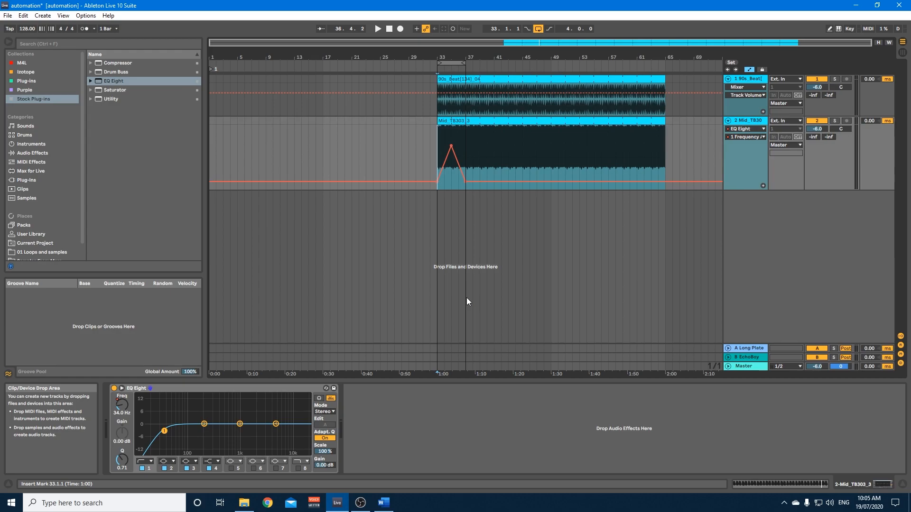
Delete the breakpoints of the filter 1 frequency automation between bars 33 and 37.
{"action": "left_click", "coordinate": [448, 154]}
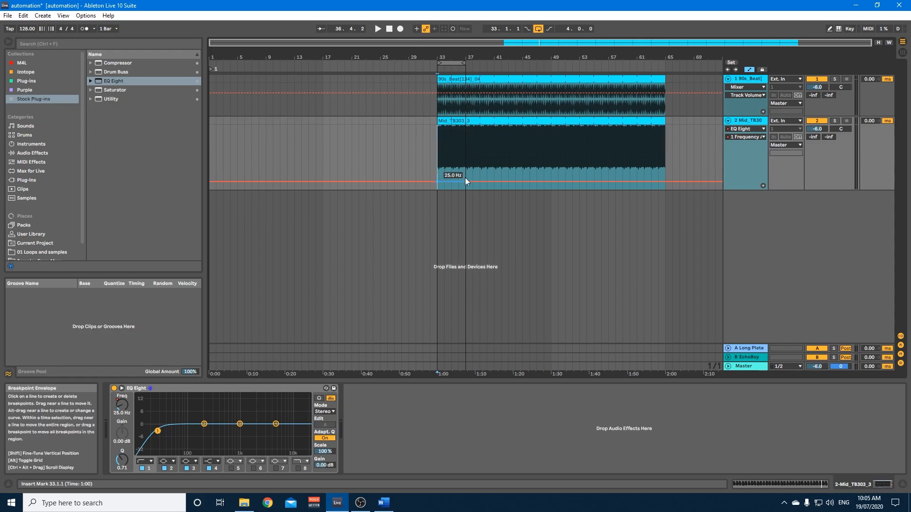
{"action": "left_click", "coordinate": [436, 182]}
Open the Mid_TB303_3 clip's detail view with its envelopes shown for the EQ Eight's filter 1 frequency.
{"action": "left_click", "coordinate": [767, 483]}
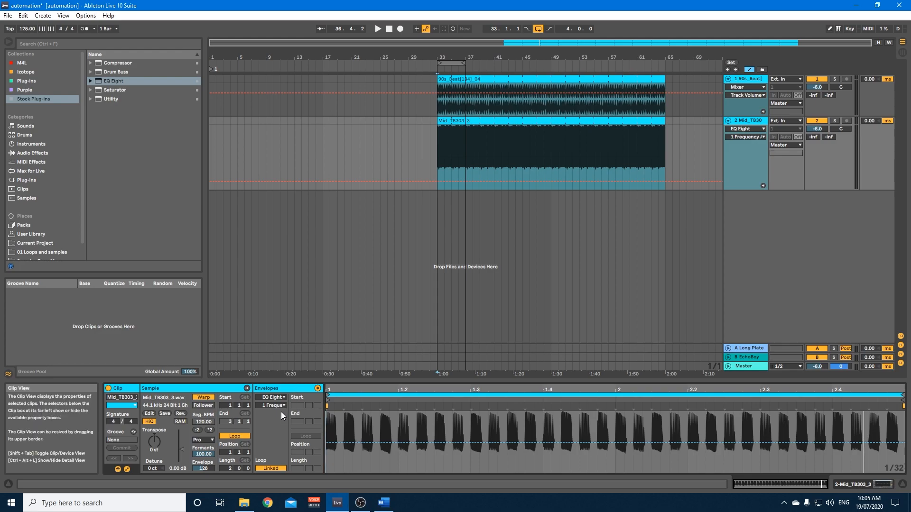
{"action": "left_click", "coordinate": [127, 469]}
{"action": "left_click", "coordinate": [126, 469]}
{"action": "left_click", "coordinate": [126, 470]}
{"action": "left_click", "coordinate": [126, 470]}
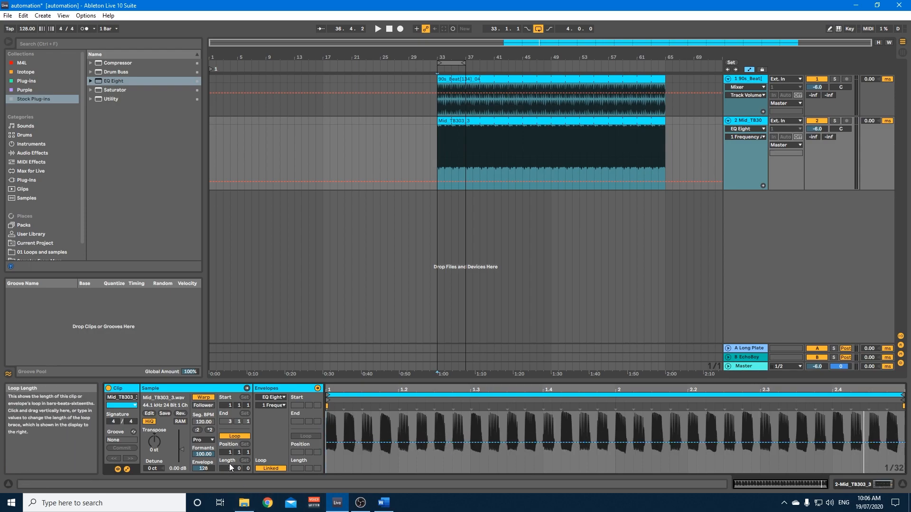
Draw a triangular filter 1 frequency modulation in the clip envelope, peaking at its bar 2, and play it from bar 33.
{"action": "left_click", "coordinate": [616, 444]}
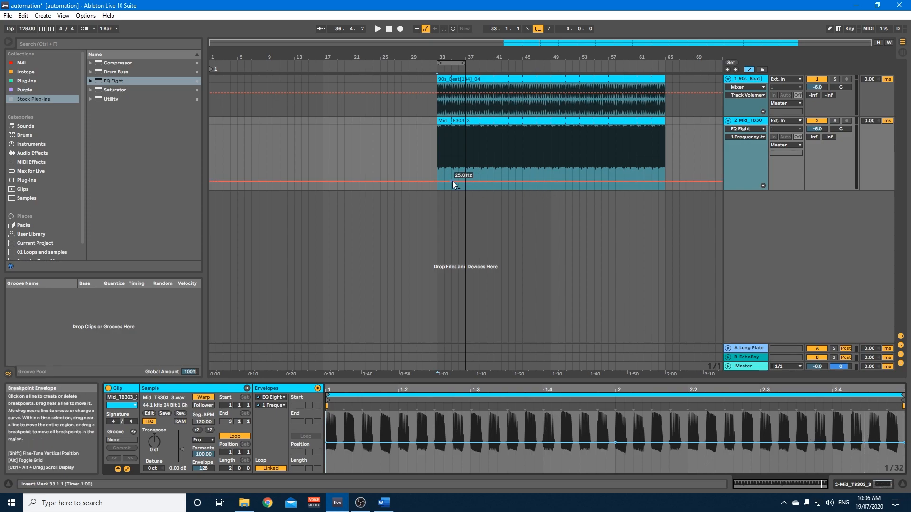
{"action": "left_click", "coordinate": [615, 442]}
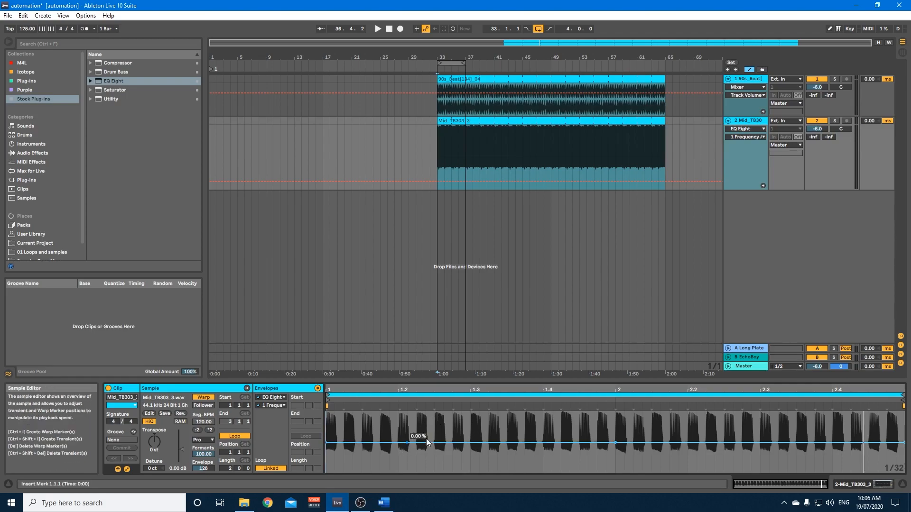
{"action": "left_click_drag", "start_coordinate": [614, 442], "coordinate": [615, 412]}
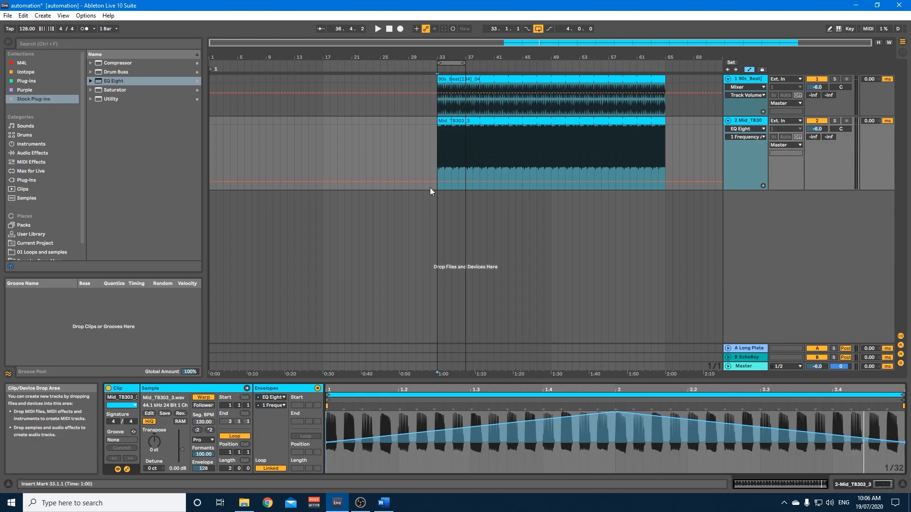
{"action": "left_click", "coordinate": [435, 171]}
{"action": "key", "text": "space"}
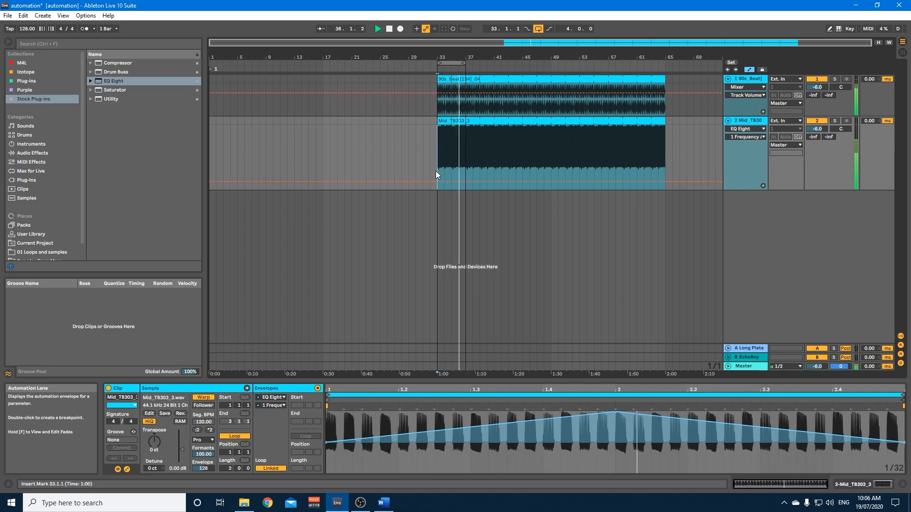
{"action": "key", "text": "space"}
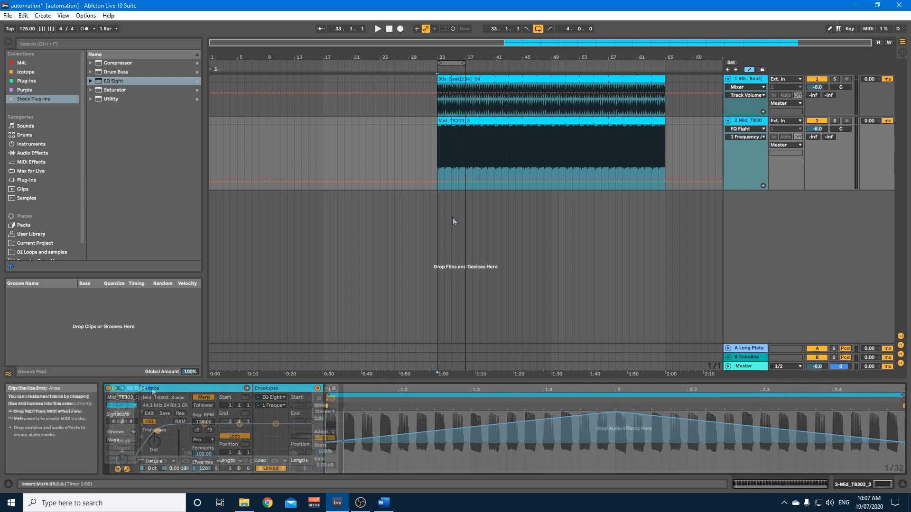
Group the track's EQ Eight into an Audio Effect Rack and show the rack's macro controls.
{"action": "key", "text": "shift+Tab"}
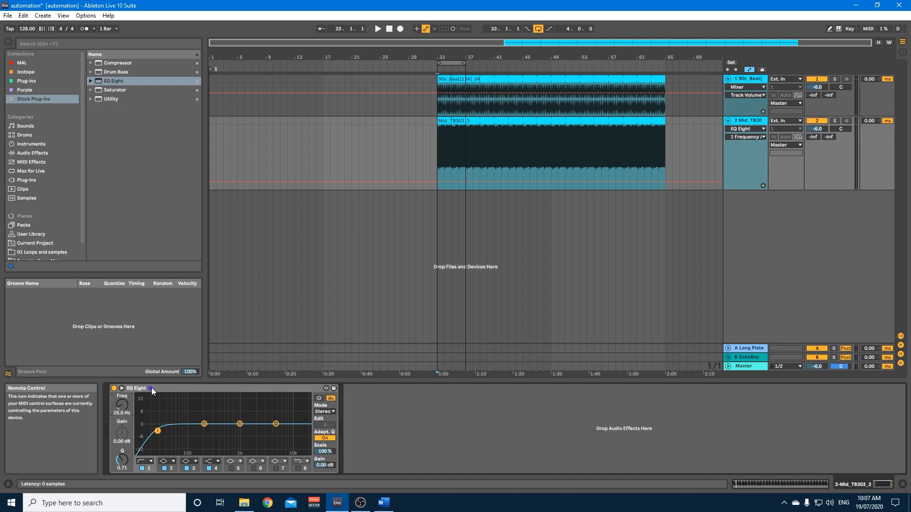
{"action": "left_click", "coordinate": [156, 389]}
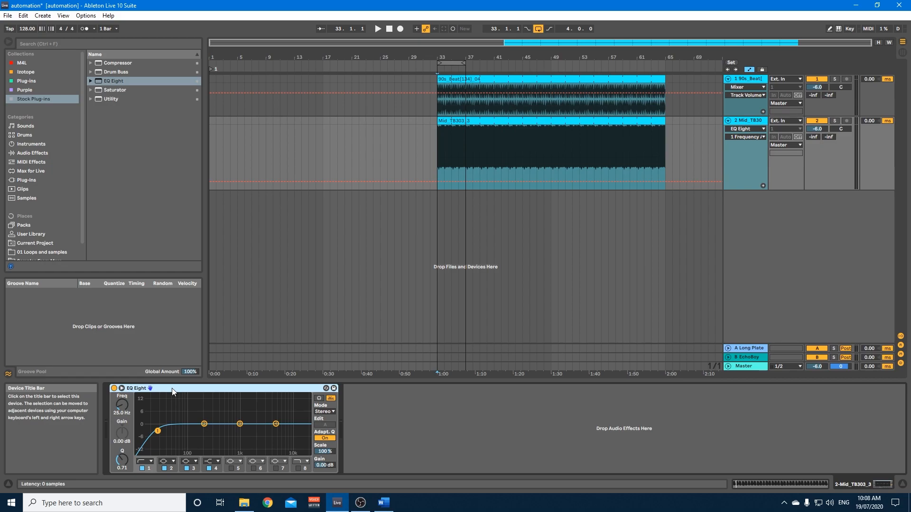
{"action": "key", "text": "ctrl+g"}
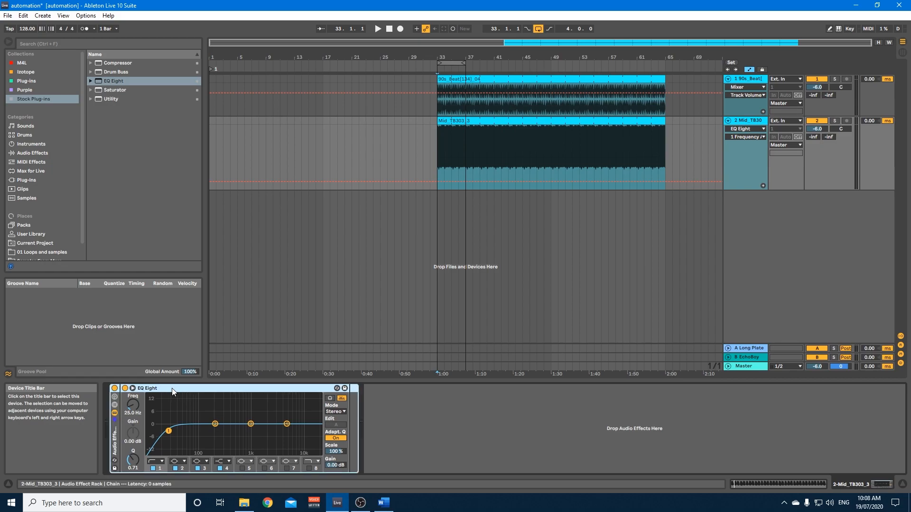
{"action": "left_click", "coordinate": [115, 400]}
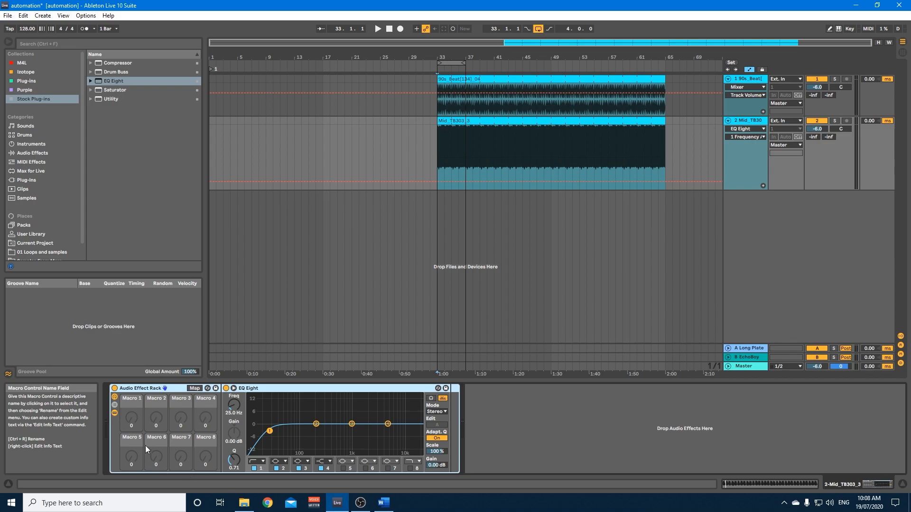
Map the EQ Eight's filter 1 frequency to Macro 1 of the rack and try out the macro knob.
{"action": "right_click", "coordinate": [234, 405]}
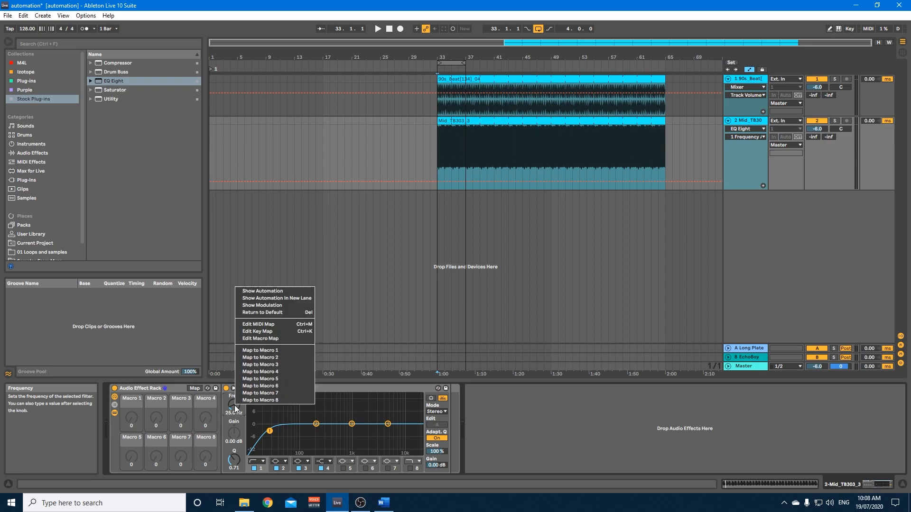
{"action": "left_click", "coordinate": [260, 351]}
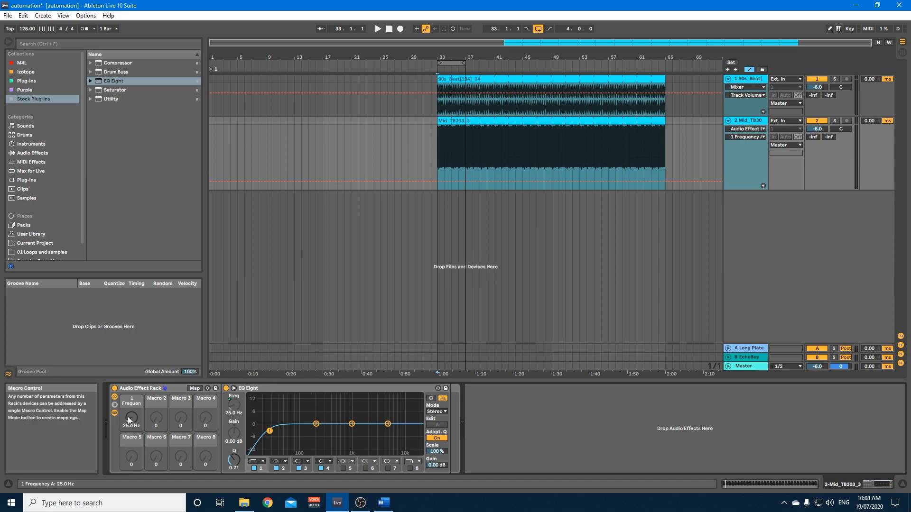
{"action": "mouse_move", "coordinate": [131, 424]}
{"action": "left_mouse_down"}
{"action": "mouse_move", "coordinate": [131, 403]}
{"action": "mouse_move", "coordinate": [129, 421]}
{"action": "left_mouse_up"}
{"action": "key", "text": "space"}
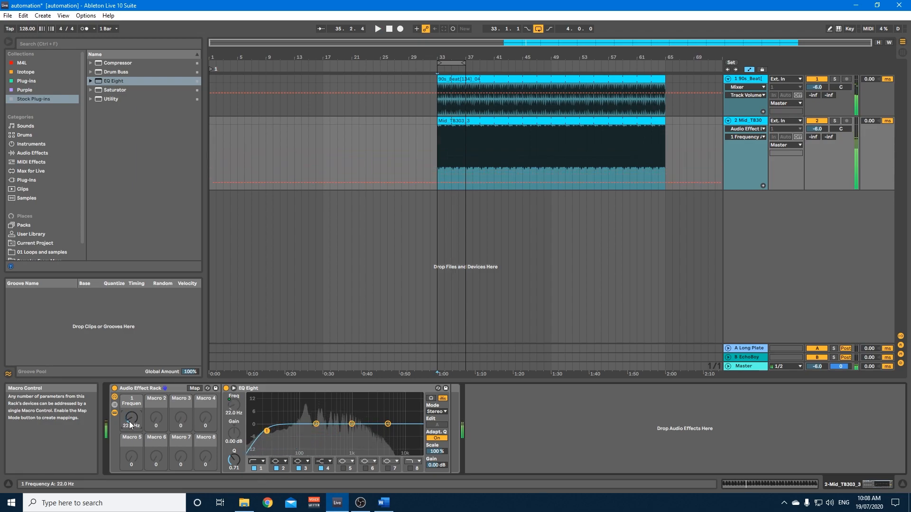
Map the EQ Eight's filter 1 Q to the same macro as the filter 1 frequency.
{"action": "left_click", "coordinate": [233, 461]}
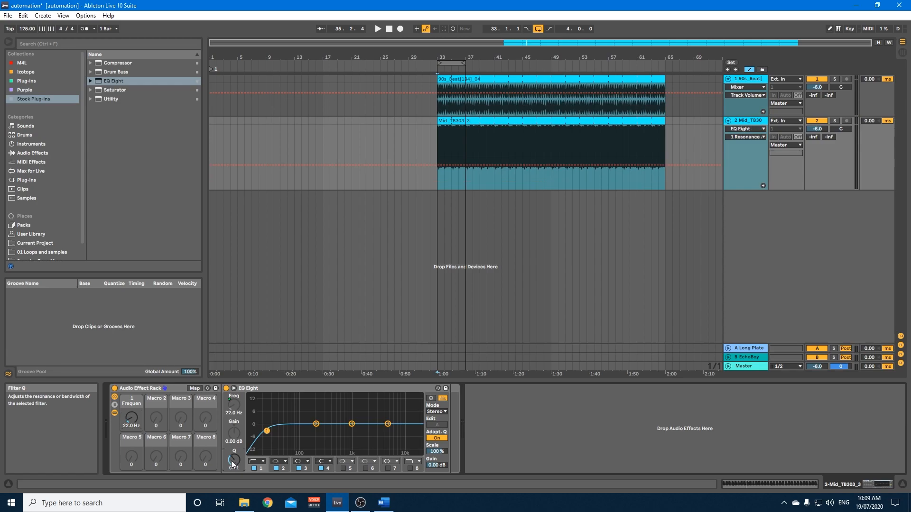
{"action": "right_click", "coordinate": [232, 461]}
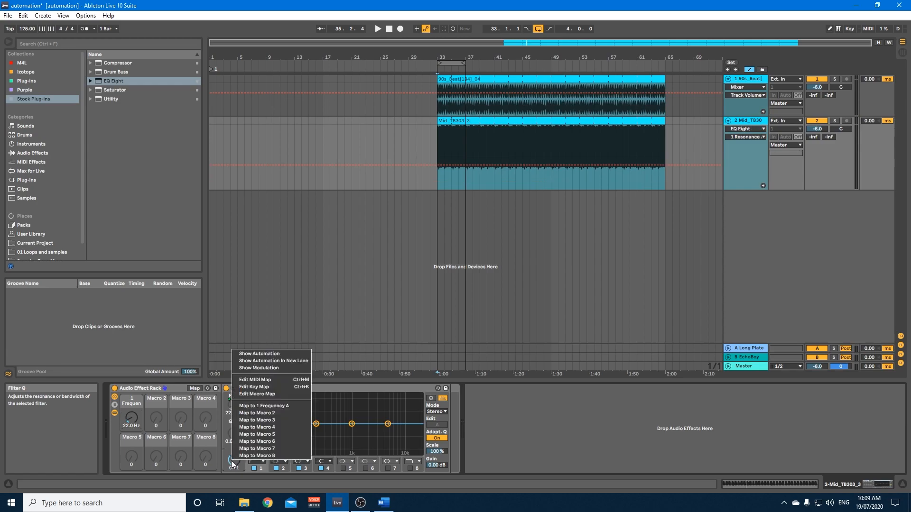
{"action": "left_click", "coordinate": [268, 407]}
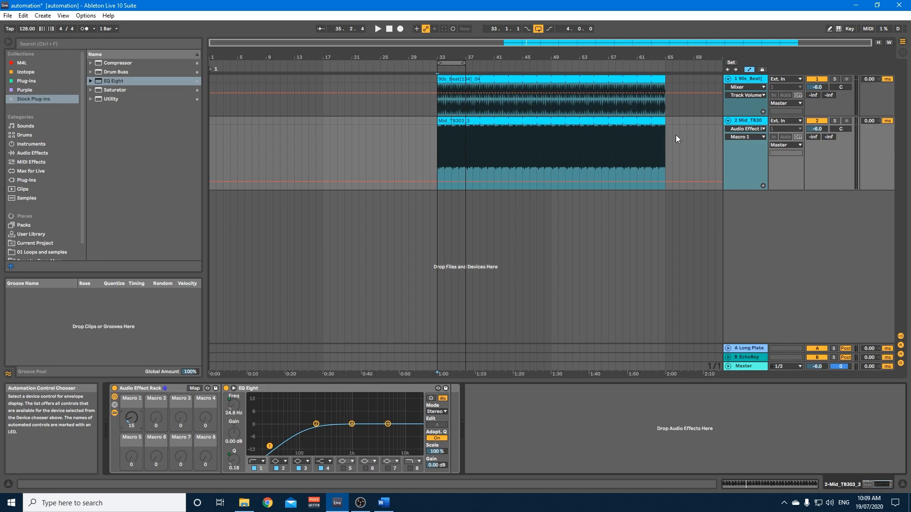
Draw a triangular Macro 1 automation between bars 33 and 37, peaking at about 71 at bar 35, and play it.
{"action": "left_click", "coordinate": [437, 181]}
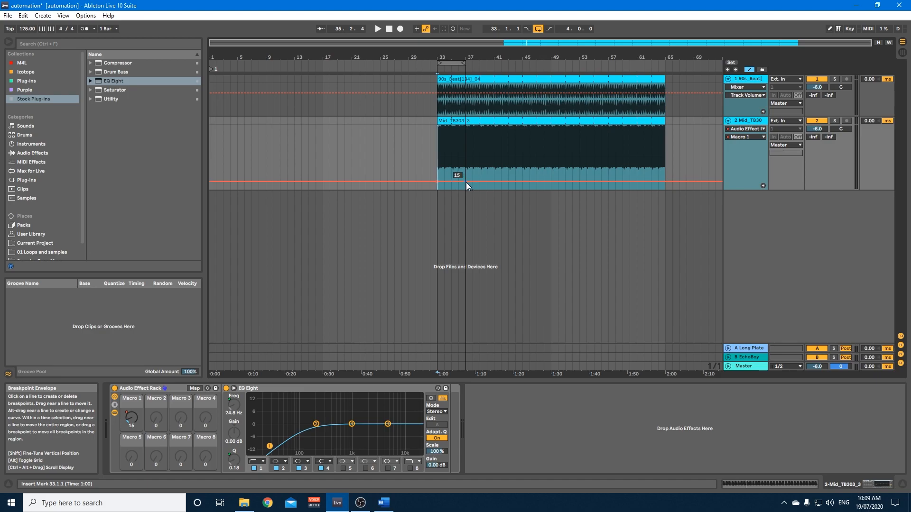
{"action": "left_click_drag", "start_coordinate": [454, 181], "coordinate": [451, 165]}
{"action": "key", "text": "space"}
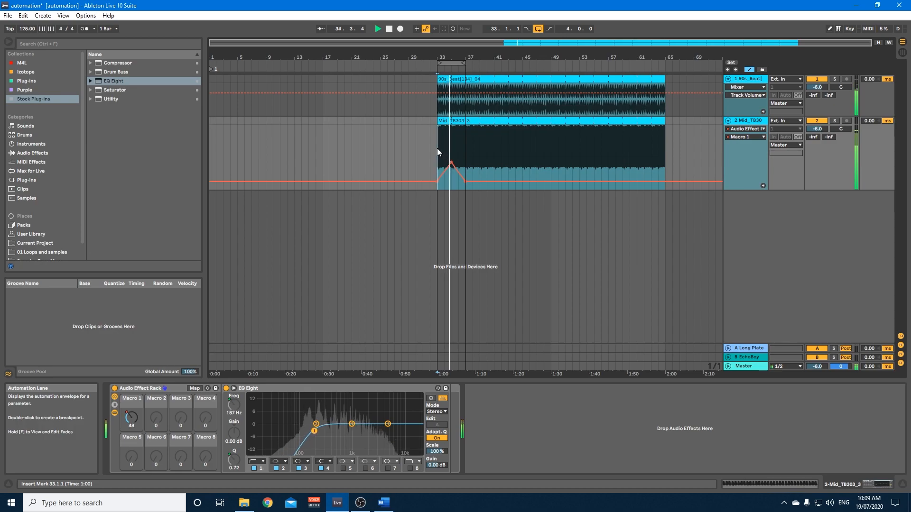
{"action": "left_click_drag", "start_coordinate": [451, 163], "coordinate": [451, 153]}
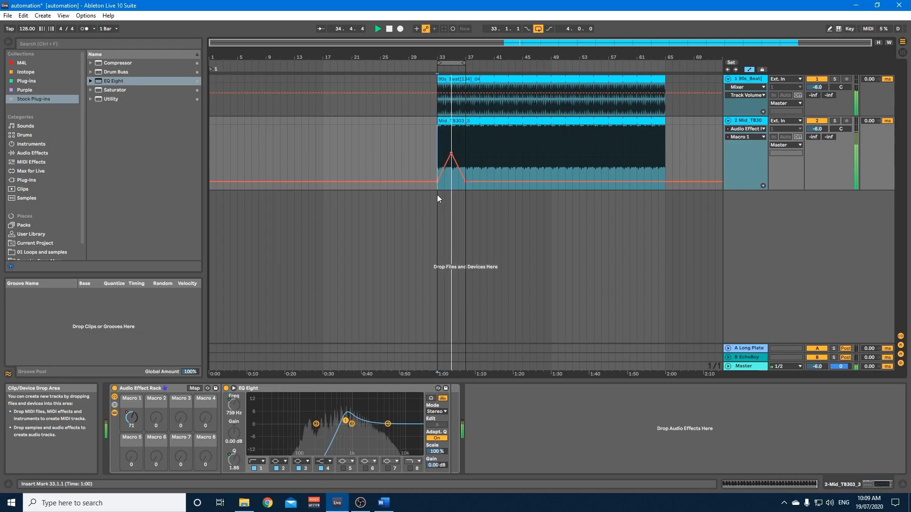
{"action": "key", "text": "space"}
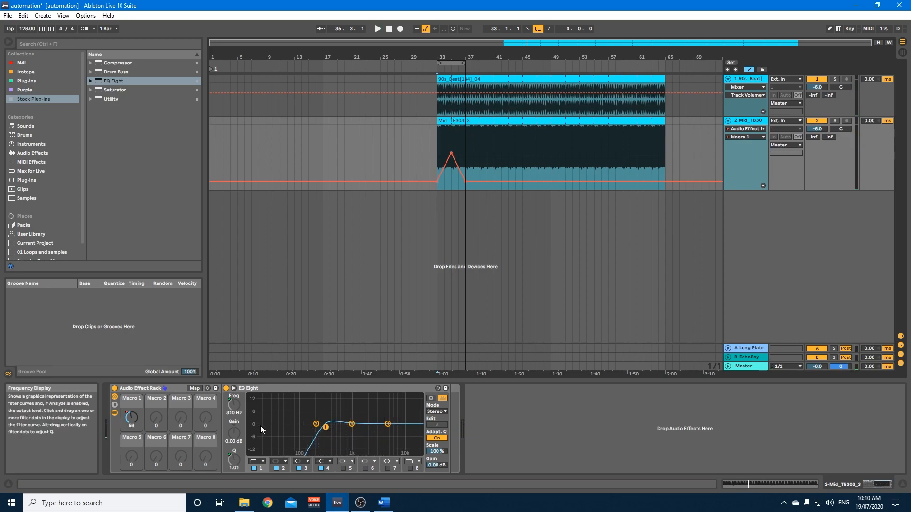
Set the minimum of Macro 1's filter 1 resonance mapping to 0.53, leave macro mapping and play the loop.
{"action": "left_click", "coordinate": [230, 461]}
{"action": "key", "text": "space"}
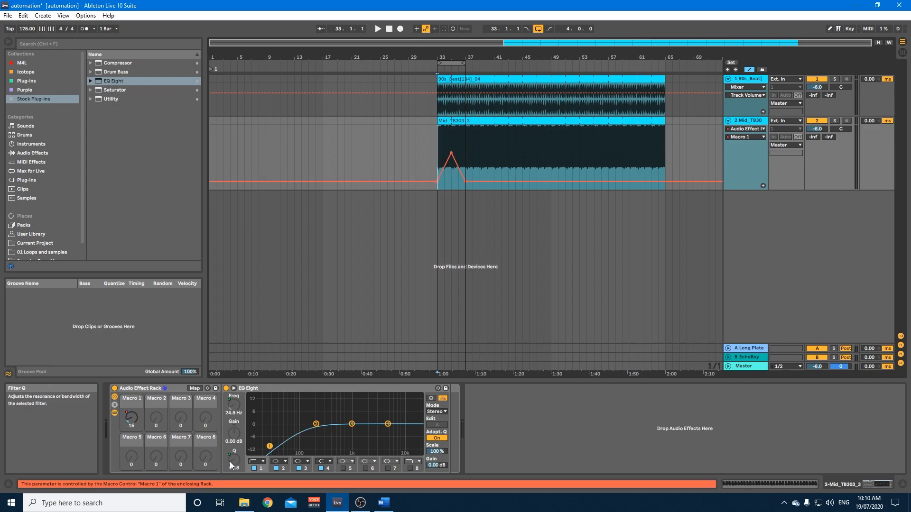
{"action": "right_click", "coordinate": [232, 462]}
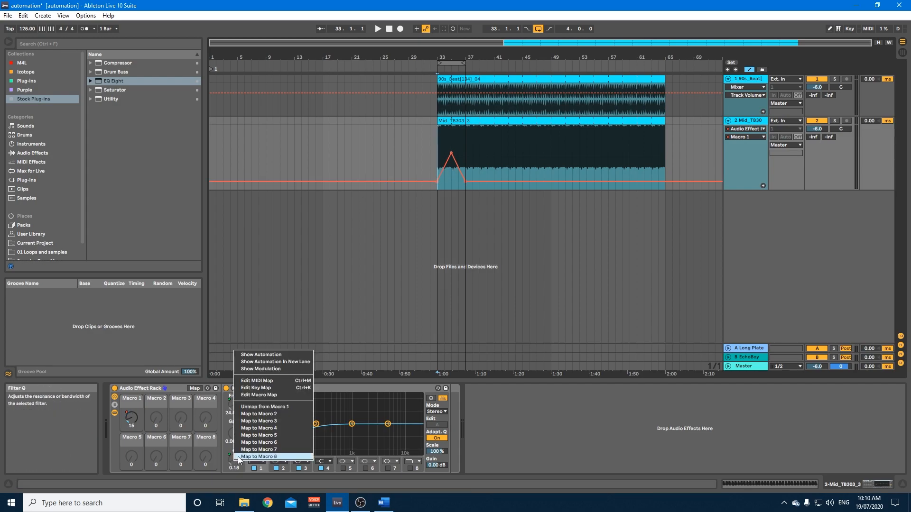
{"action": "left_click", "coordinate": [258, 395]}
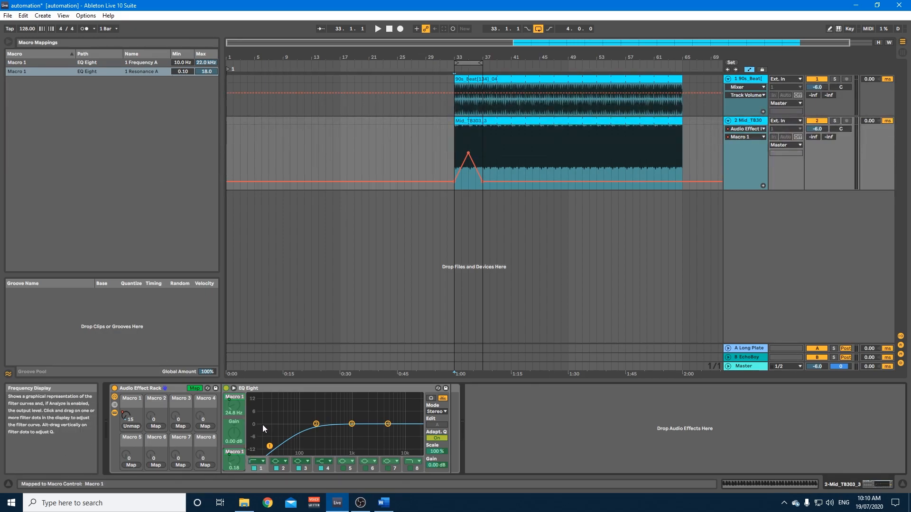
{"action": "left_click_drag", "start_coordinate": [183, 72], "coordinate": [183, 47]}
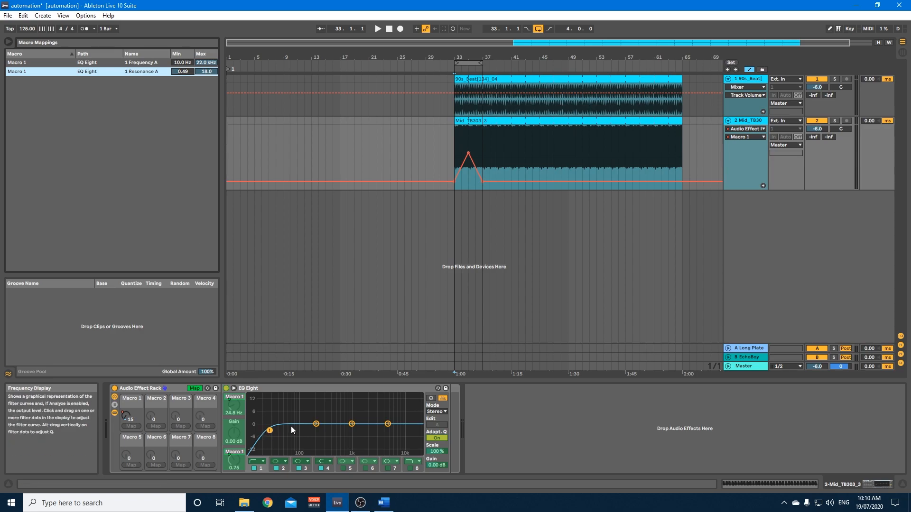
{"action": "mouse_move", "coordinate": [183, 71]}
{"action": "left_mouse_down"}
{"action": "mouse_move", "coordinate": [183, 61]}
{"action": "mouse_move", "coordinate": [183, 72]}
{"action": "left_mouse_up"}
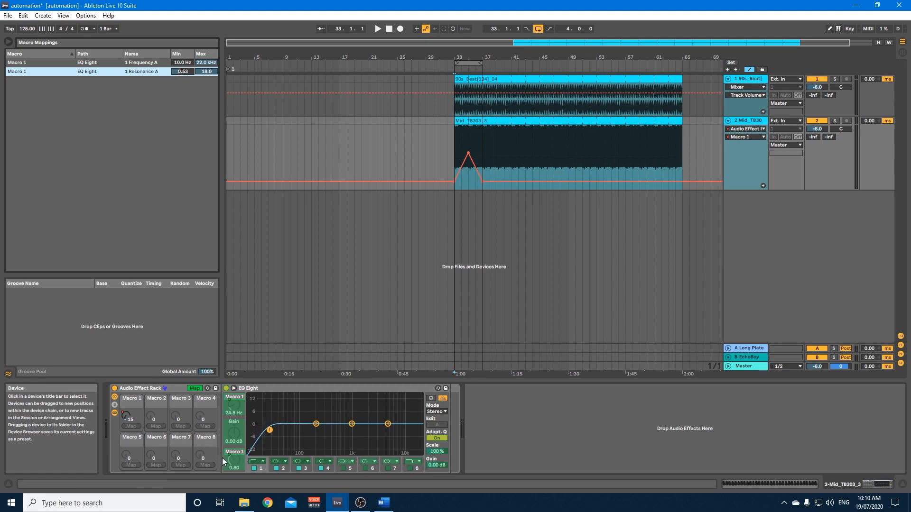
{"action": "right_click", "coordinate": [234, 460]}
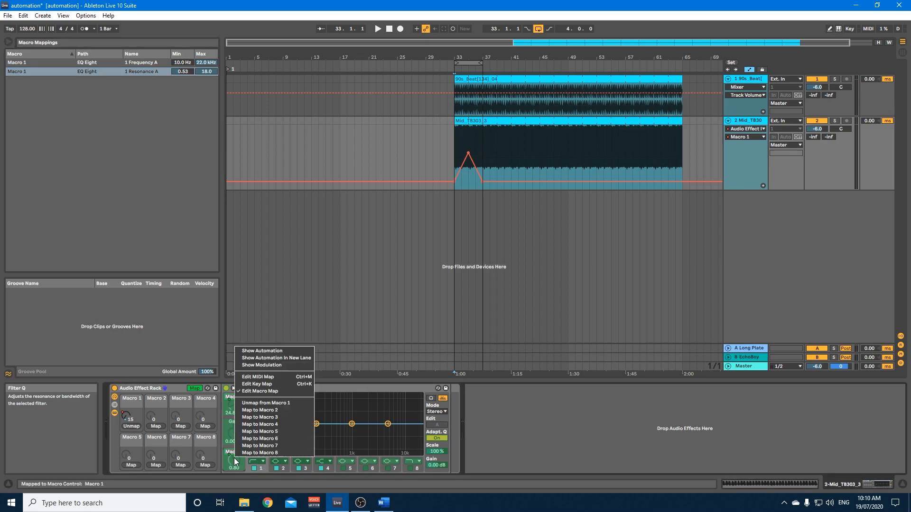
{"action": "left_click", "coordinate": [255, 392]}
{"action": "key", "text": "space"}
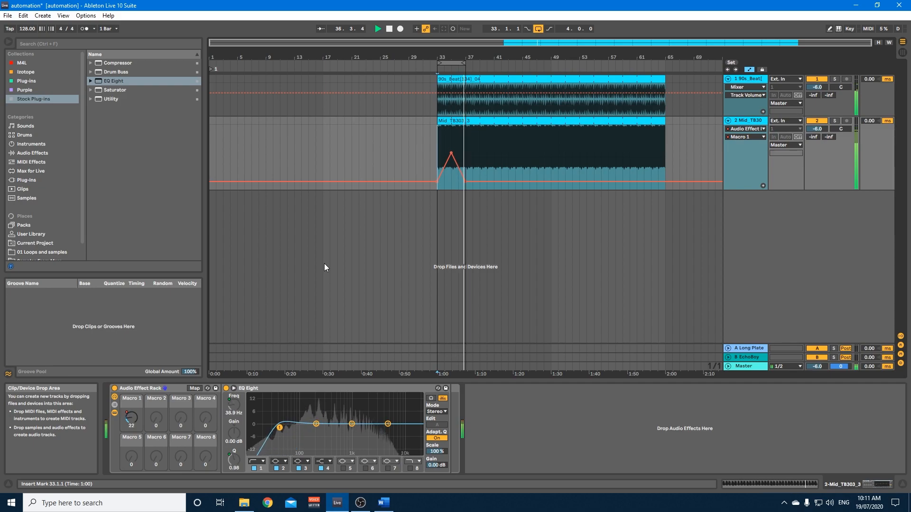
{"action": "key", "text": "space"}
Lower the maximum of Macro 1's filter 1 resonance mapping to 11.5, leave macro mapping and play the loop.
{"action": "left_click", "coordinate": [230, 459]}
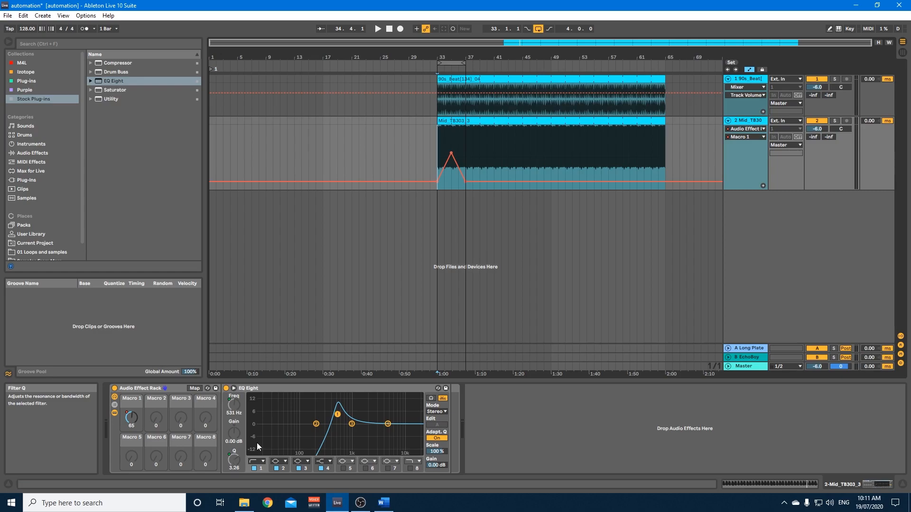
{"action": "right_click", "coordinate": [237, 459]}
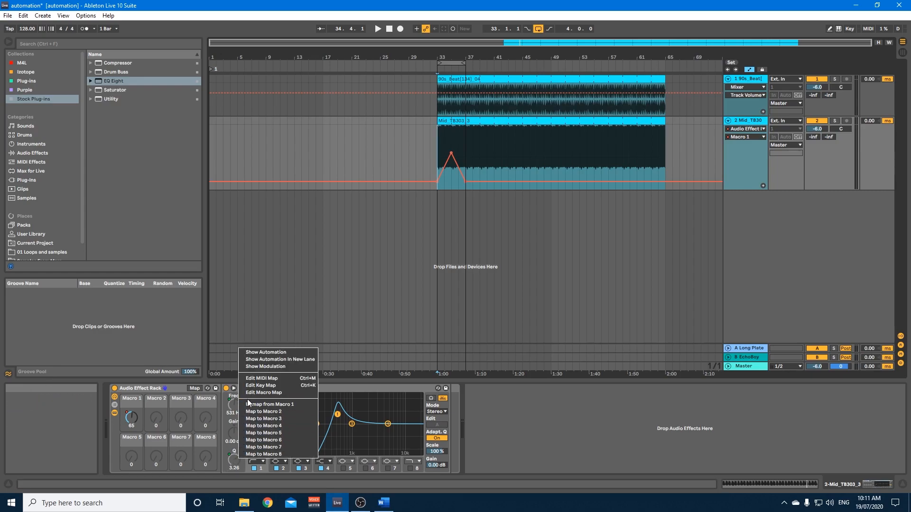
{"action": "left_click", "coordinate": [264, 393]}
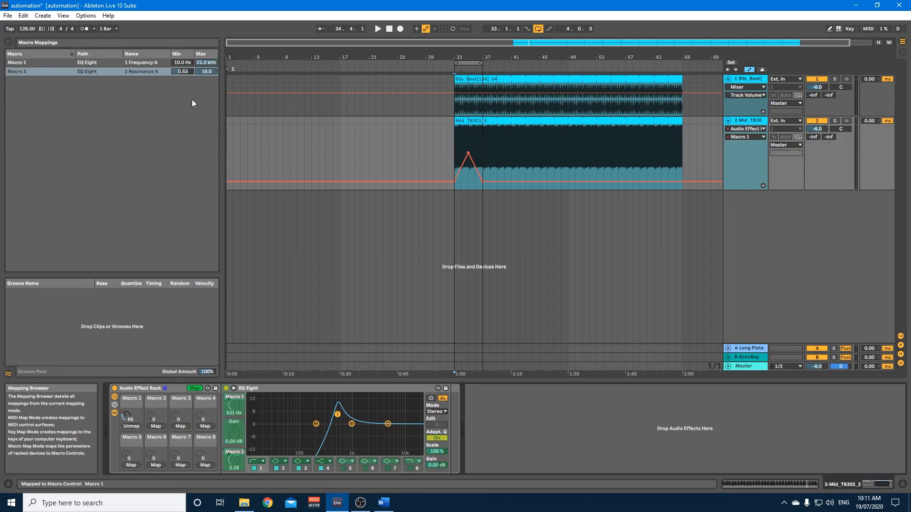
{"action": "left_click", "coordinate": [203, 70]}
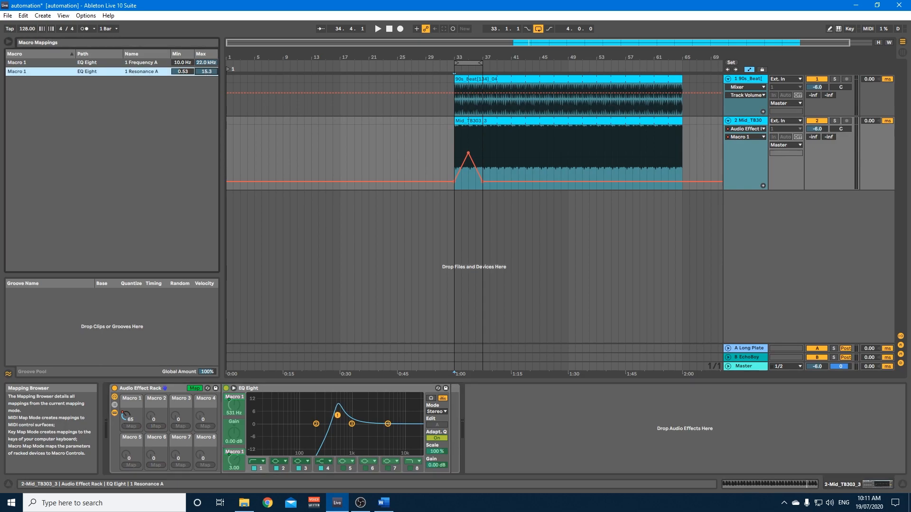
{"action": "left_click_drag", "start_coordinate": [206, 72], "coordinate": [206, 78]}
{"action": "right_click", "coordinate": [233, 458]}
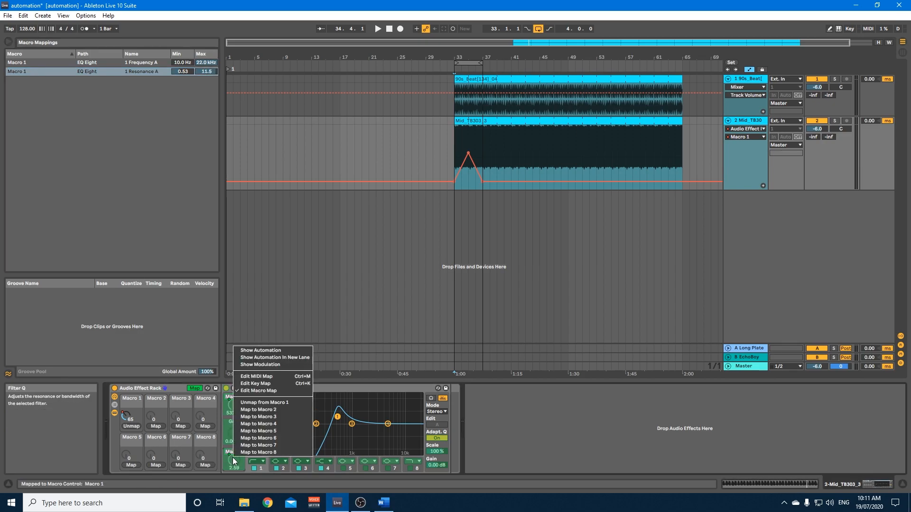
{"action": "left_click", "coordinate": [256, 390]}
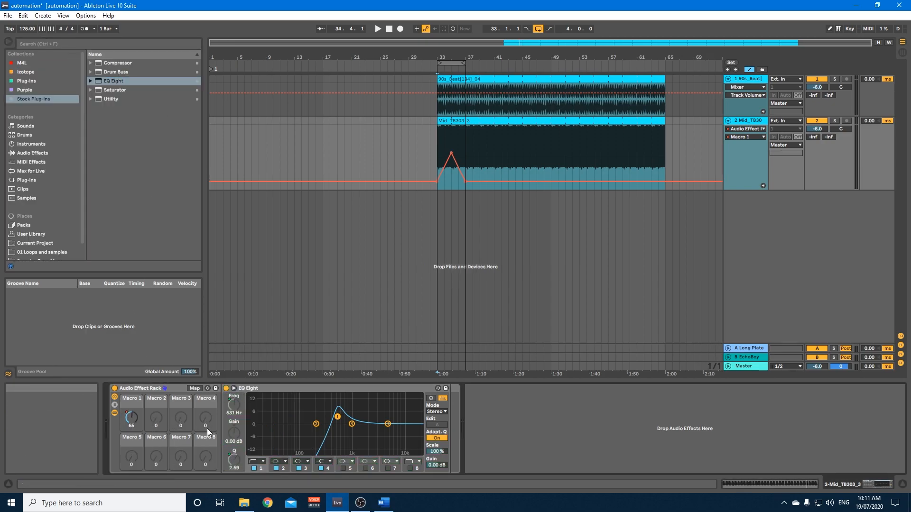
{"action": "key", "text": "space"}
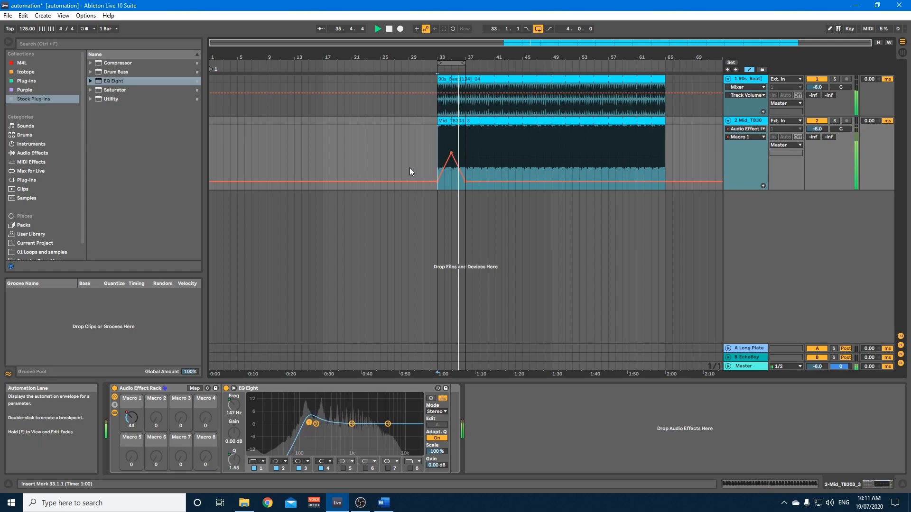
{"action": "key", "text": "space"}
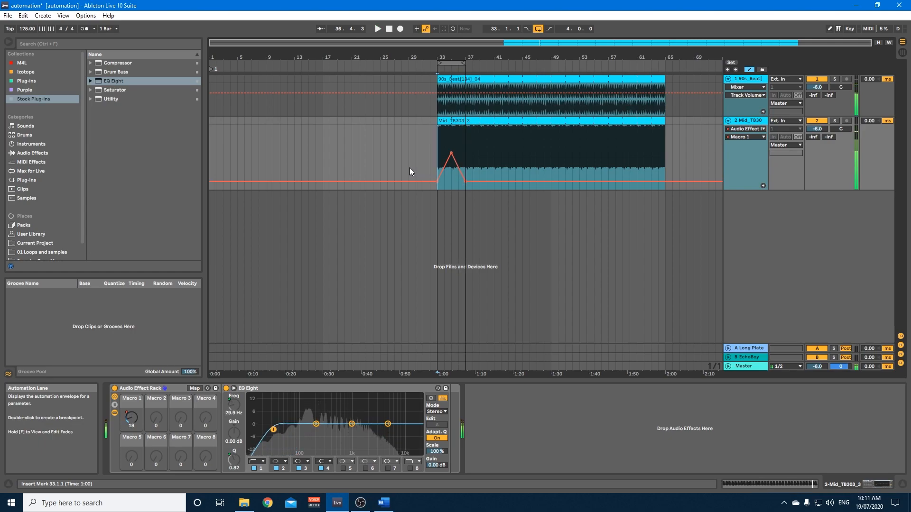
Draw a triangular automation of the EQ Eight's filter 1 frequency between bars 33 and 37, peaking at about 1.45 kHz at bar 35.
{"action": "left_click", "coordinate": [309, 390]}
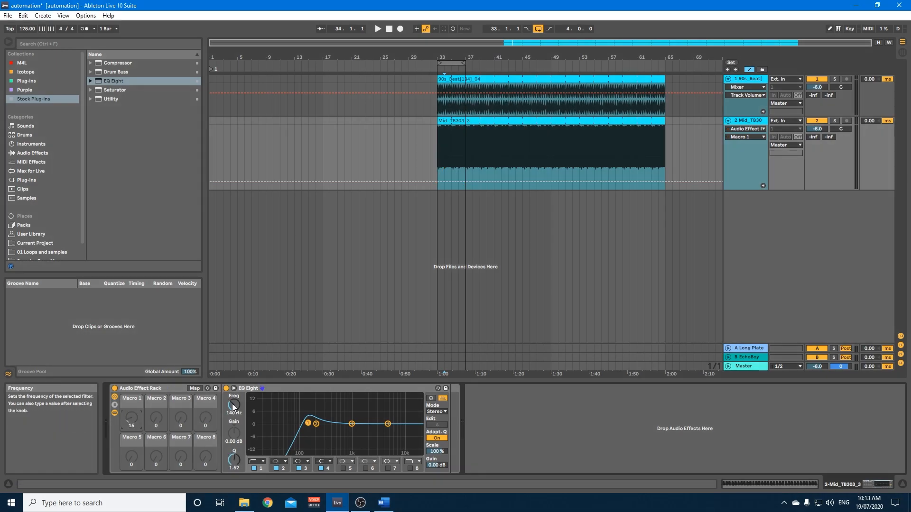
{"action": "left_click", "coordinate": [232, 406]}
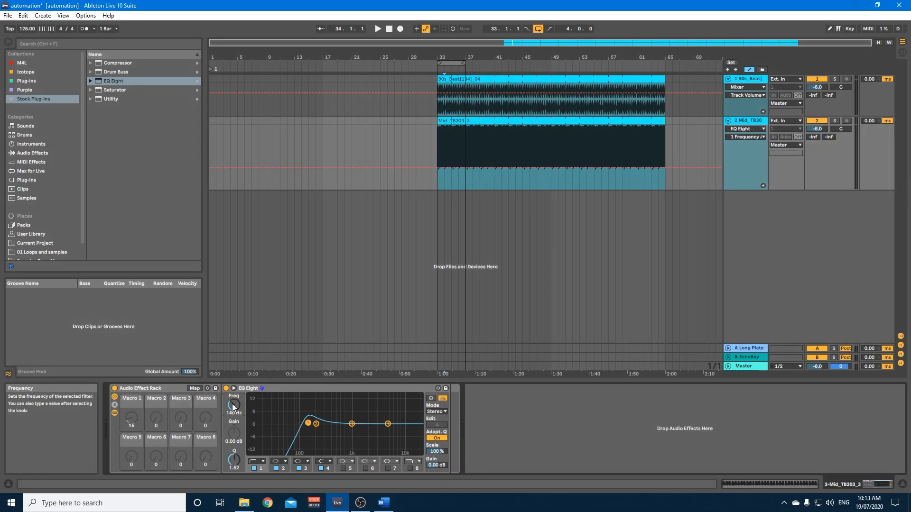
{"action": "left_click", "coordinate": [436, 168]}
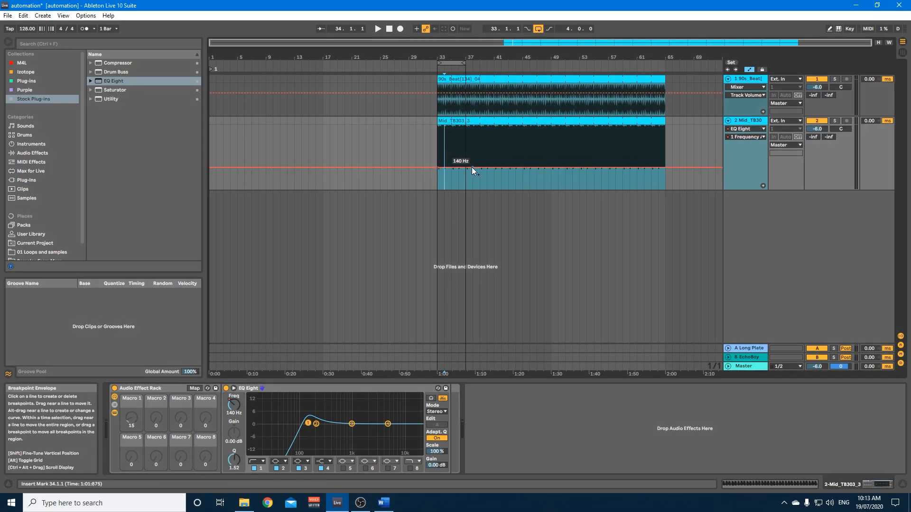
{"action": "left_click", "coordinate": [452, 168]}
{"action": "left_click_drag", "start_coordinate": [451, 168], "coordinate": [451, 149]}
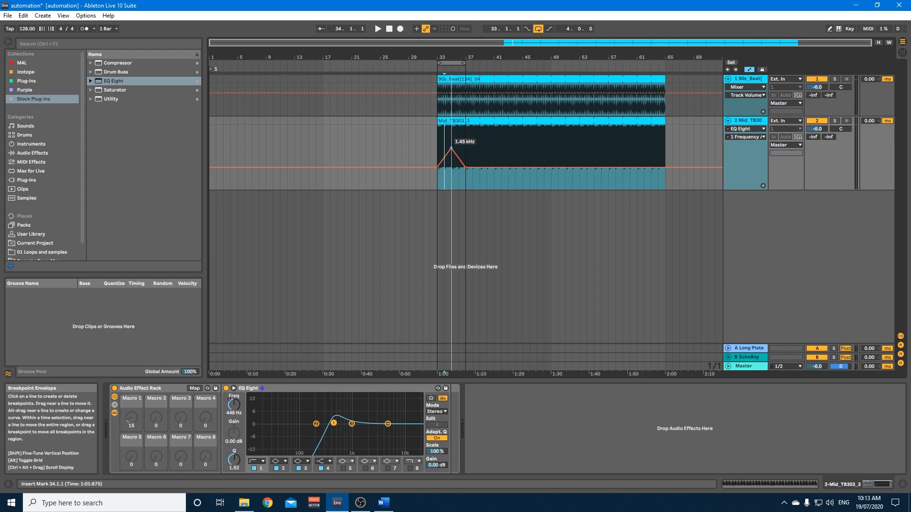
{"action": "left_click", "coordinate": [435, 183]}
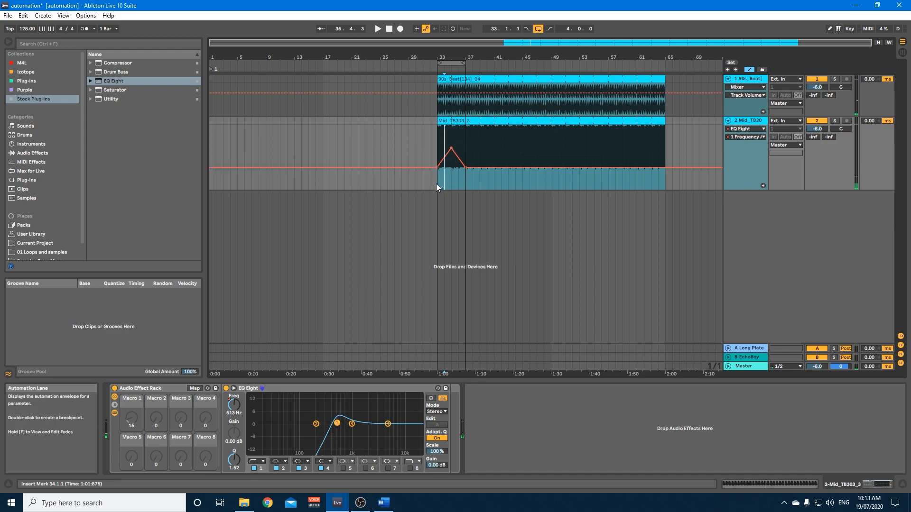
Automate the EQ Eight's filter 1 resonance as a rising ramp from bar 33 to bar 37.
{"action": "left_click", "coordinate": [234, 457]}
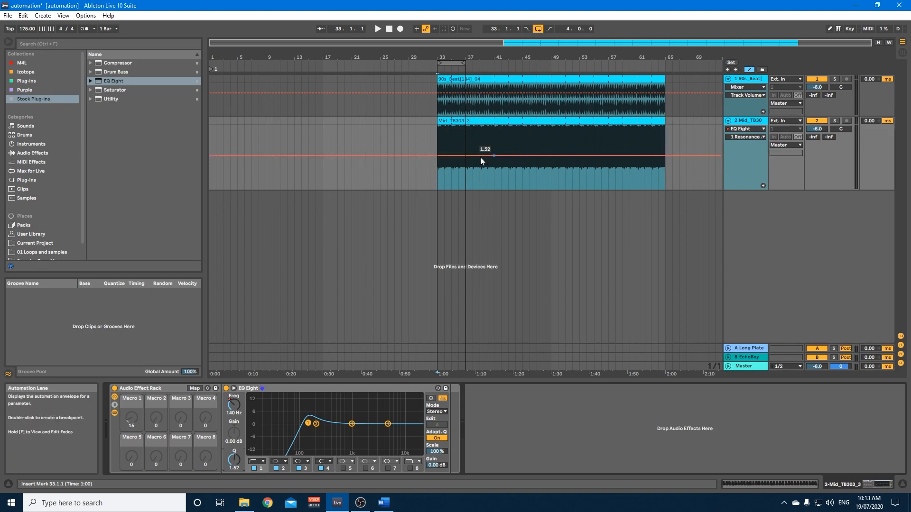
{"action": "left_click", "coordinate": [437, 155]}
{"action": "left_click_drag", "start_coordinate": [464, 156], "coordinate": [464, 142]}
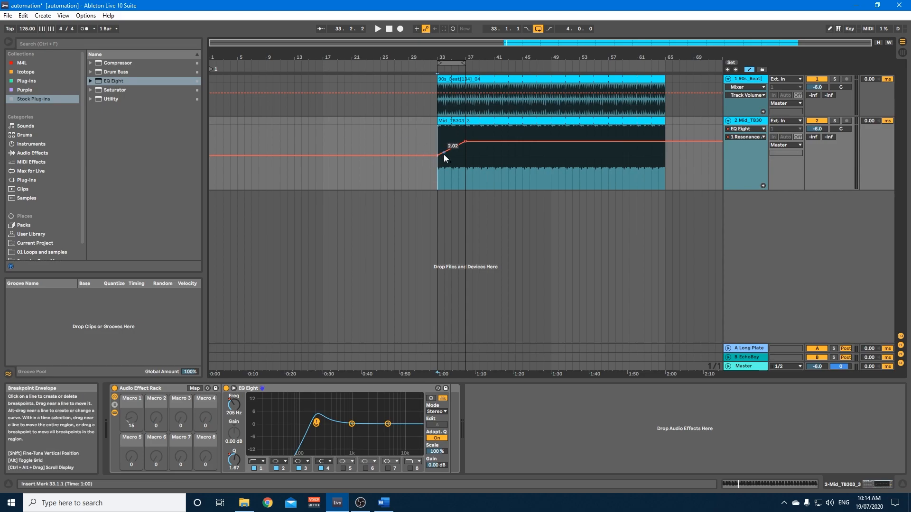
Show the acid track's filter 1 resonance automation in its own lane and EQ Eight's 1 Frequency A in the main lane.
{"action": "left_click", "coordinate": [763, 186]}
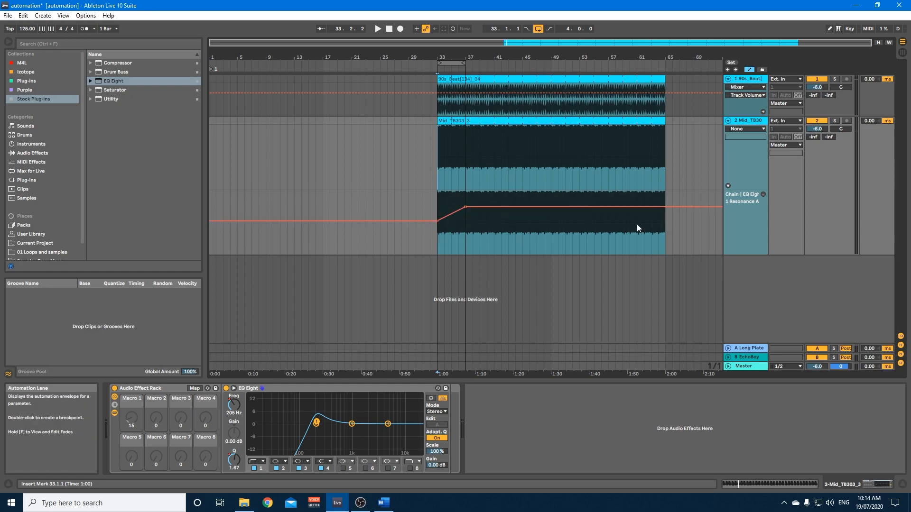
{"action": "left_click", "coordinate": [553, 121]}
{"action": "left_click", "coordinate": [736, 129]}
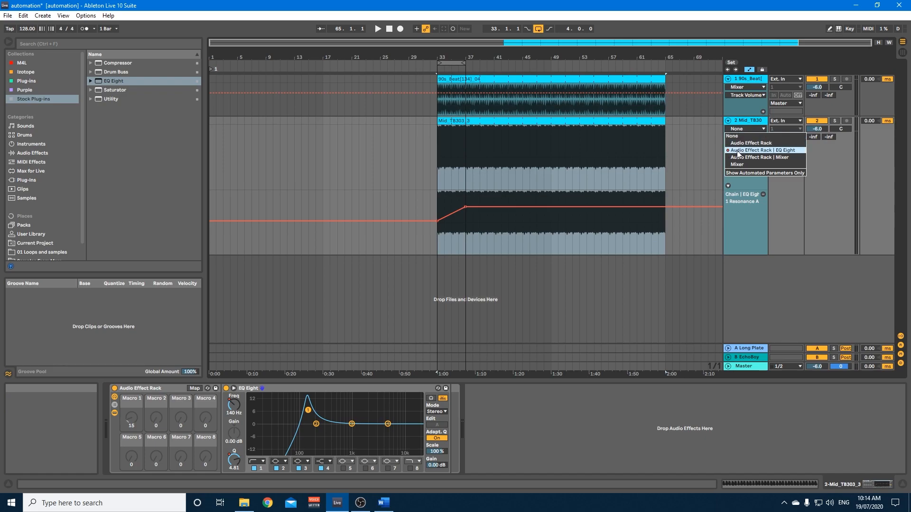
{"action": "left_click", "coordinate": [767, 149]}
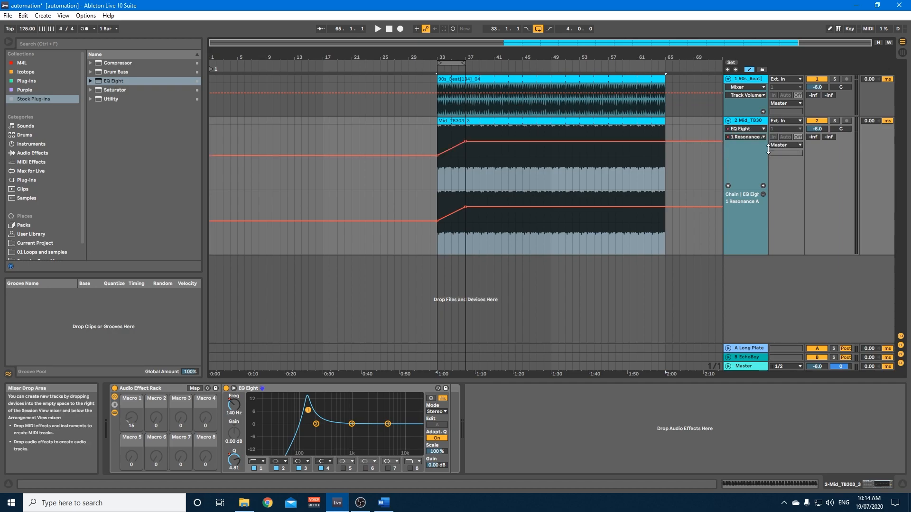
{"action": "left_click", "coordinate": [739, 137]}
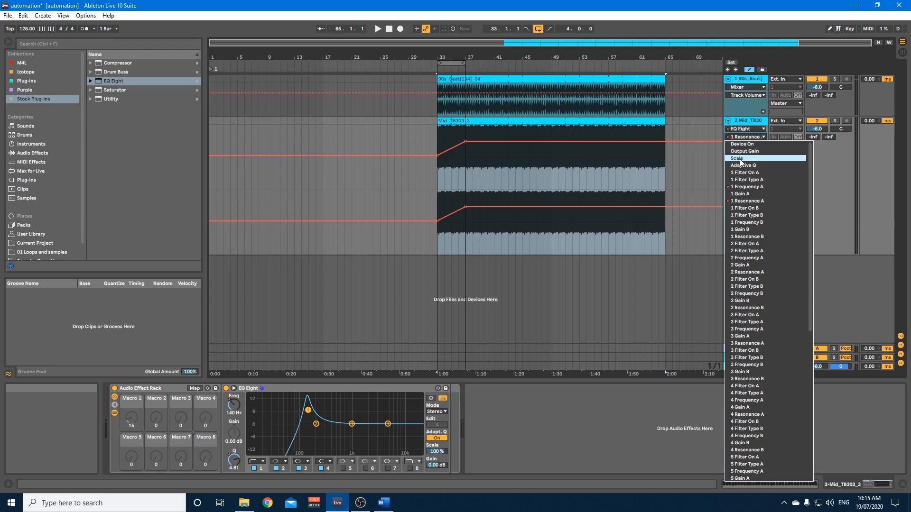
{"action": "left_click", "coordinate": [747, 187]}
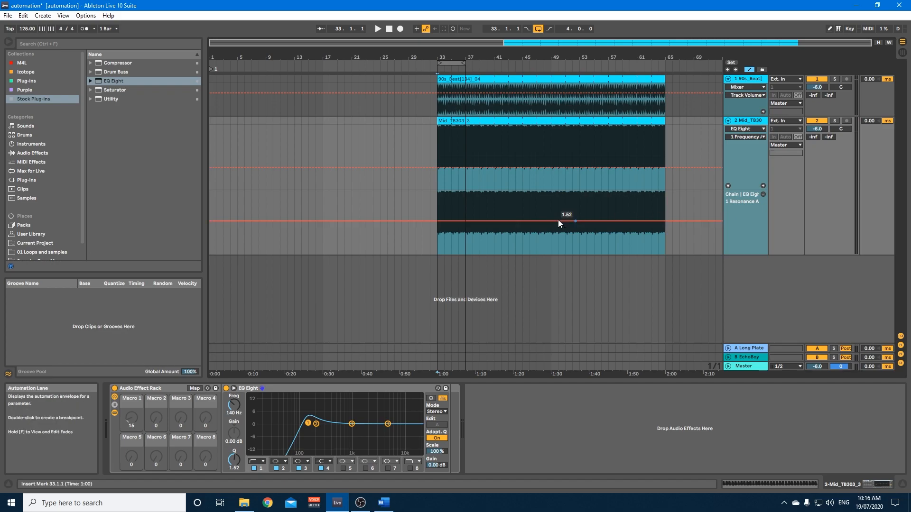
Remove the separate resonance lane from the acid track and delete its Audio Effect Rack.
{"action": "left_click", "coordinate": [762, 194]}
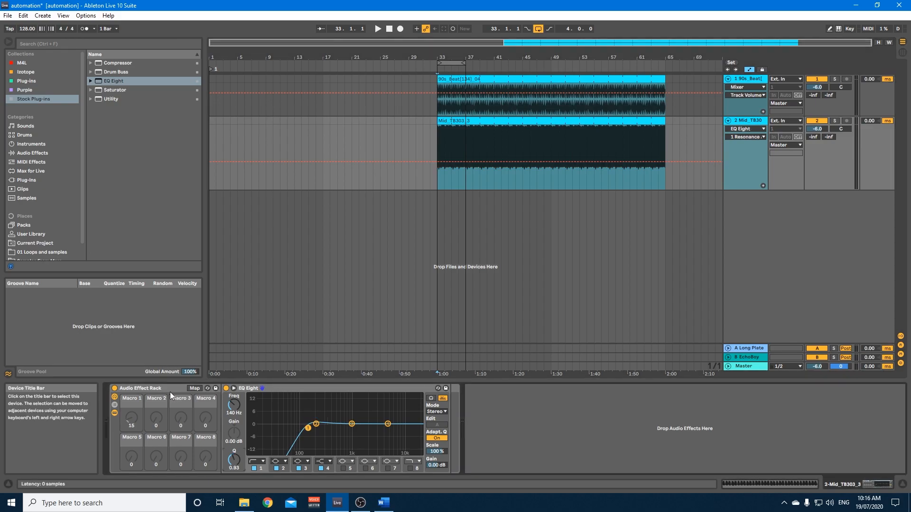
{"action": "left_click", "coordinate": [170, 391]}
{"action": "right_click", "coordinate": [170, 392]}
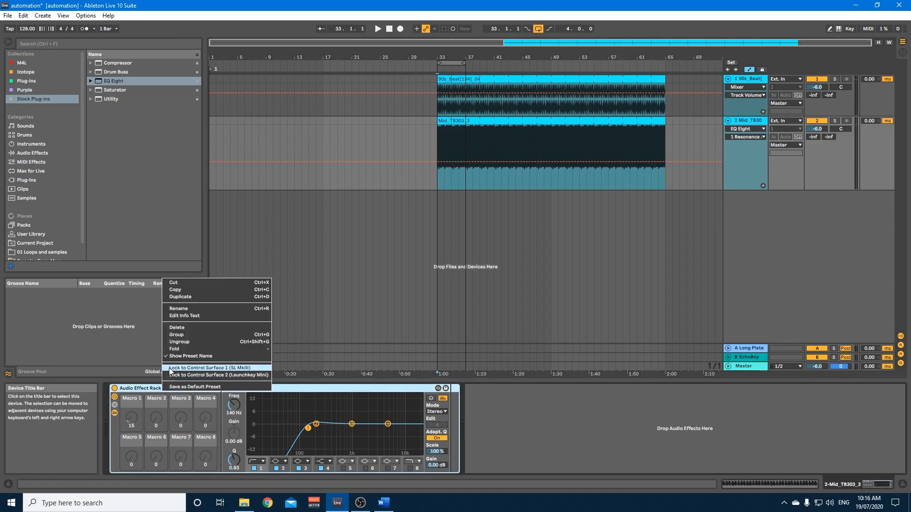
{"action": "left_click", "coordinate": [181, 327]}
{"action": "key", "text": "Delete"}
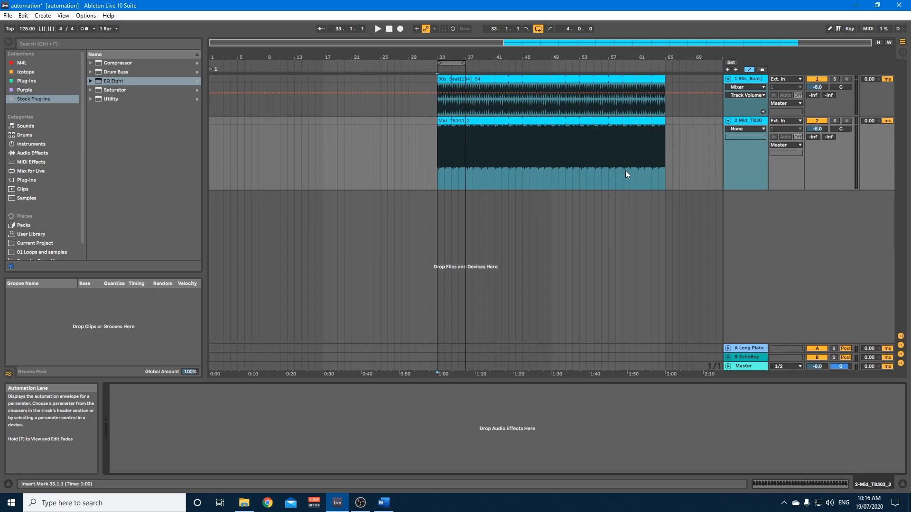
Automate the acid track's volume as a rising ramp from about -21.7 dB at bar 33 to -6.0 dB at bar 37.
{"action": "left_click", "coordinate": [731, 128]}
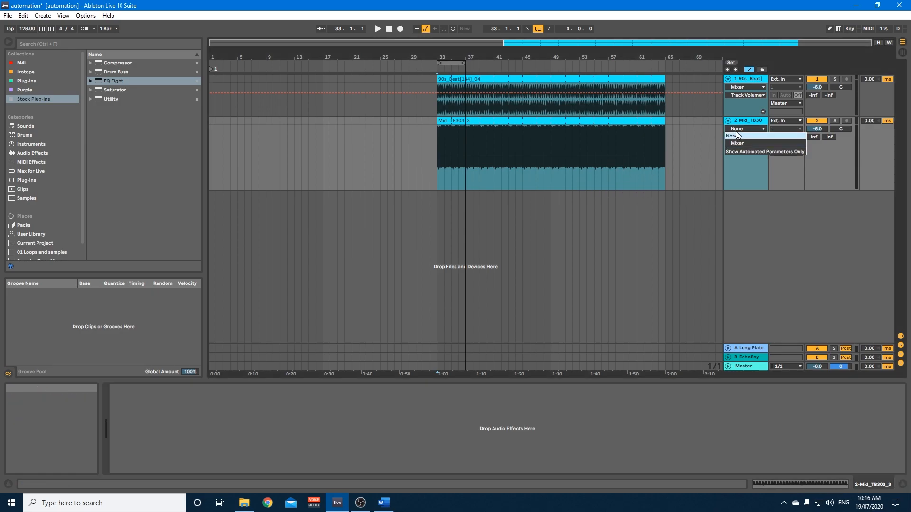
{"action": "left_click", "coordinate": [740, 141]}
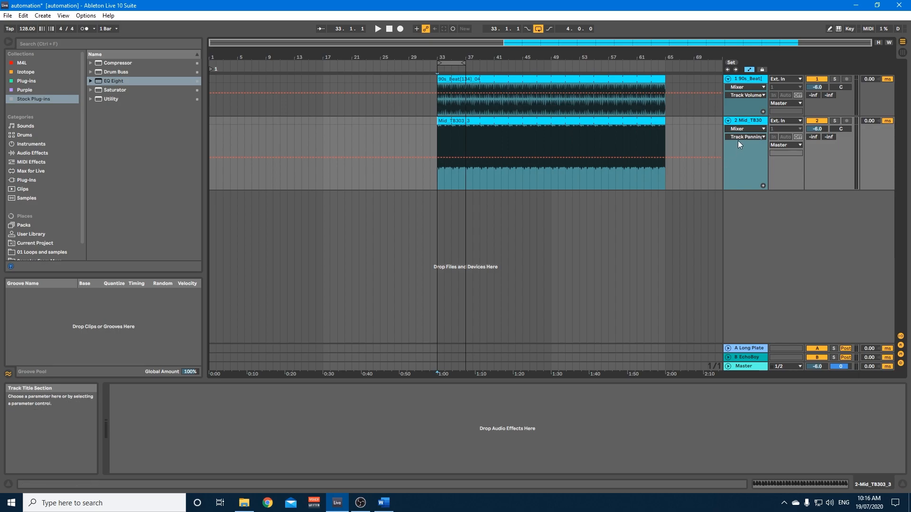
{"action": "left_click", "coordinate": [739, 136]}
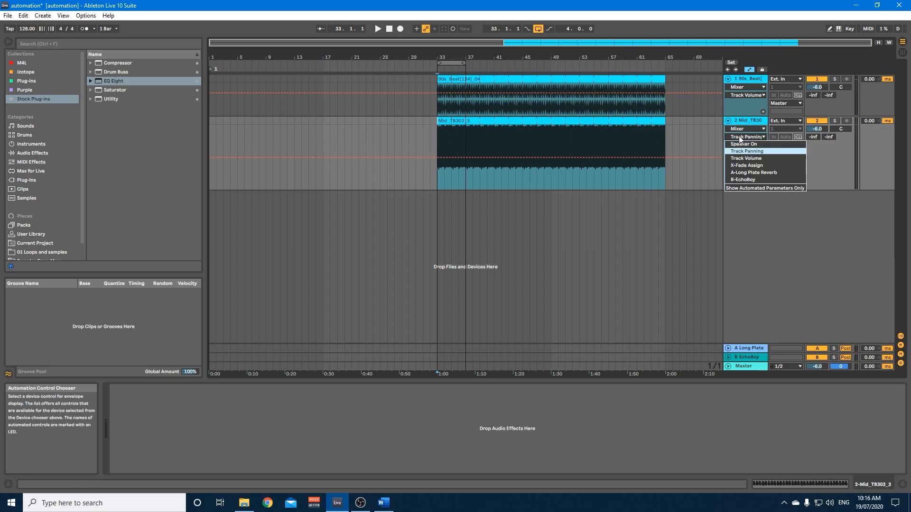
{"action": "left_click", "coordinate": [751, 159]}
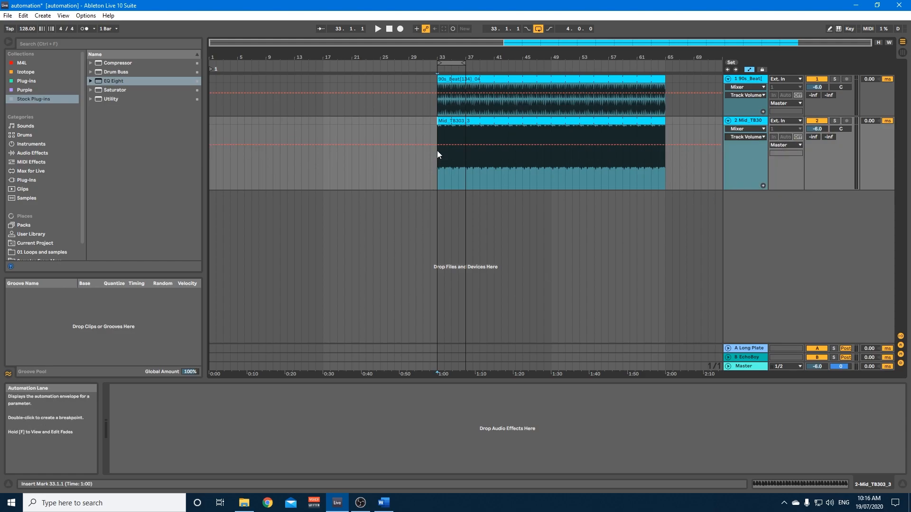
{"action": "left_click", "coordinate": [465, 146]}
{"action": "left_click_drag", "start_coordinate": [438, 145], "coordinate": [438, 168]}
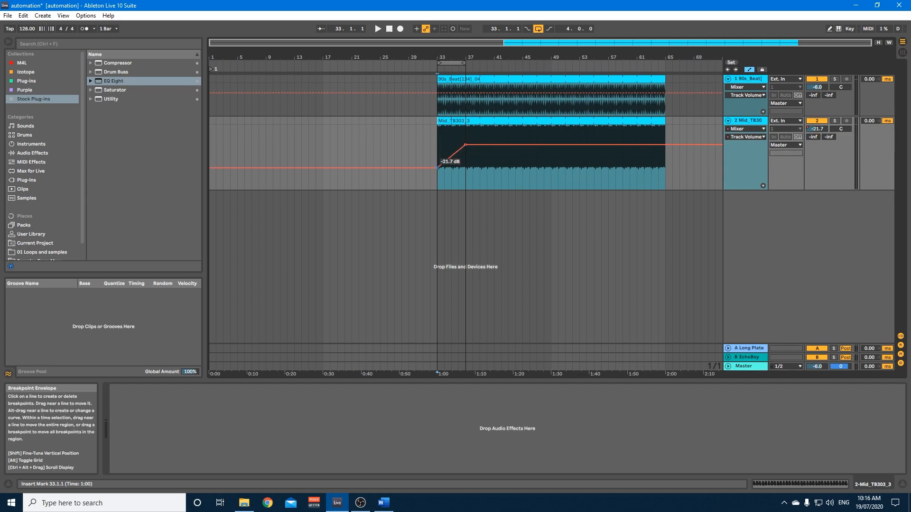
Solo the acid track and play the loop to hear its volume ramp.
{"action": "left_click", "coordinate": [834, 120]}
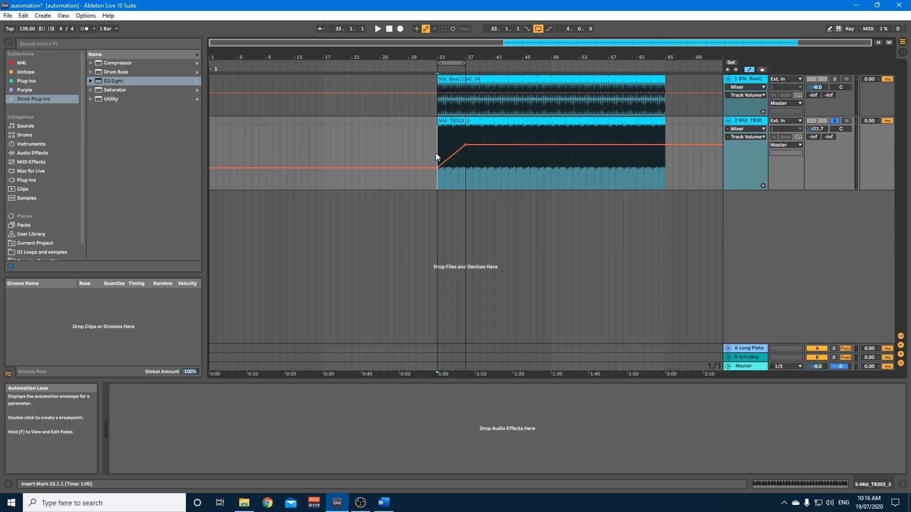
{"action": "key", "text": "space"}
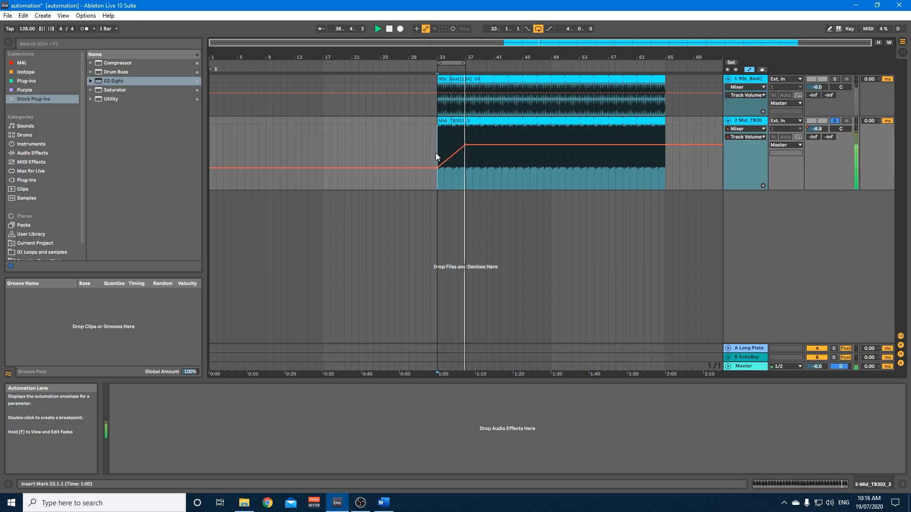
{"action": "key", "text": "space"}
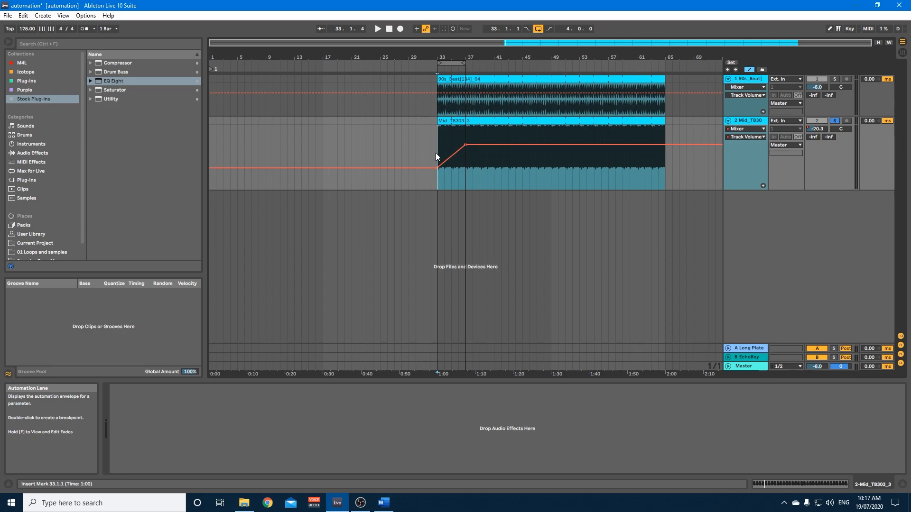
Lower the acid track's mixer volume to -9.0 dB, overriding its automation.
{"action": "left_click", "coordinate": [459, 124]}
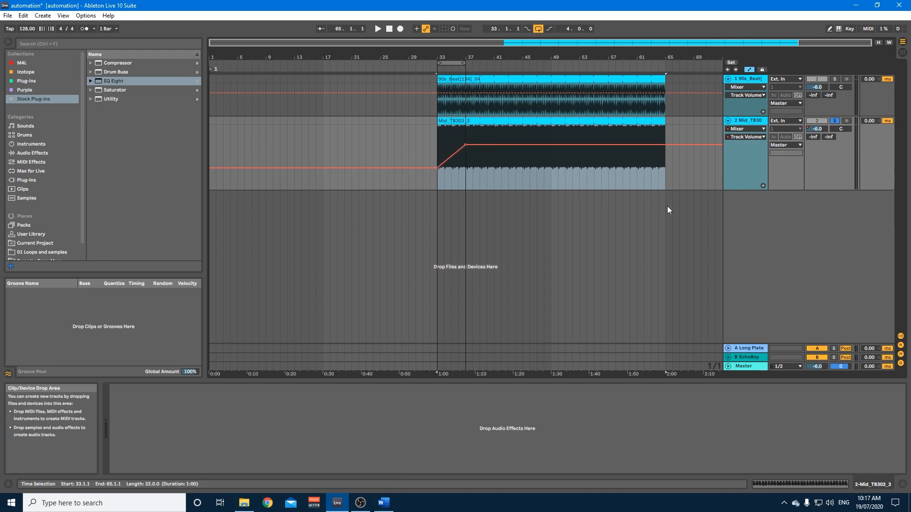
{"action": "left_click", "coordinate": [817, 130]}
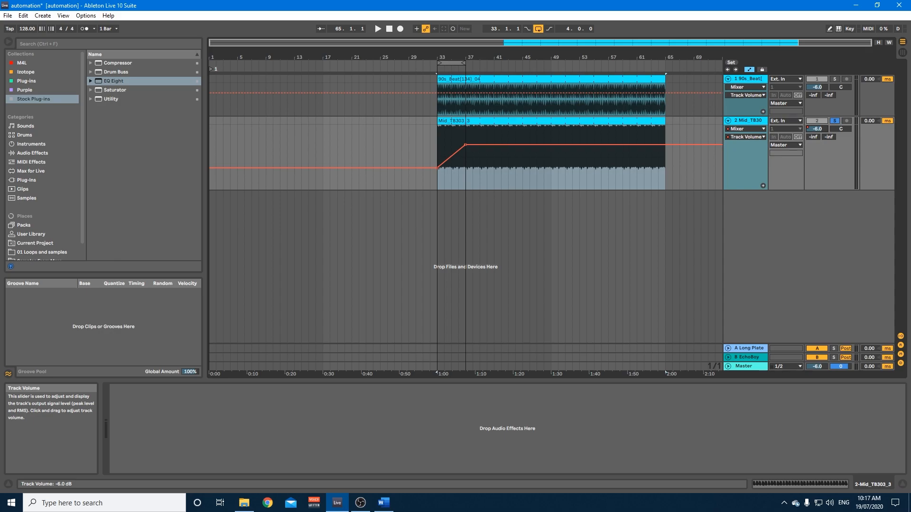
{"action": "left_click_drag", "start_coordinate": [817, 130], "coordinate": [817, 143]}
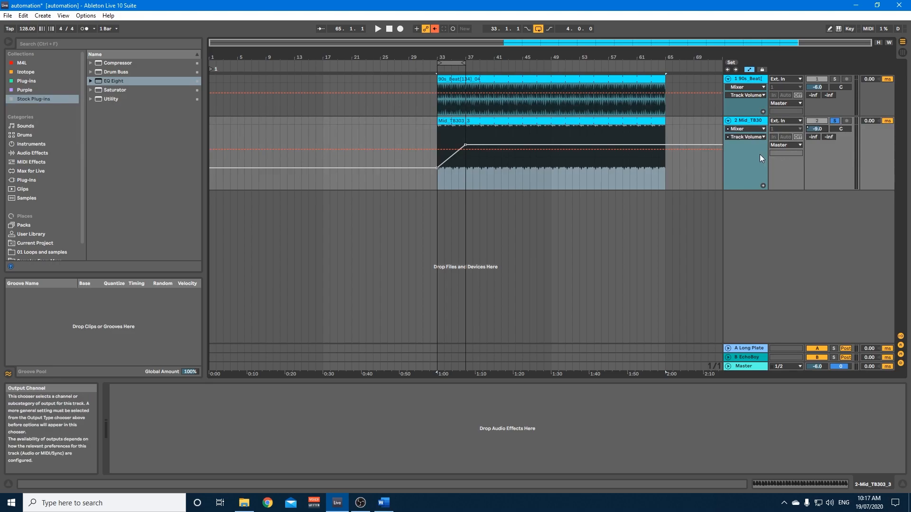
Delete the acid track's volume automation and return its mixer volume to -6.0 dB.
{"action": "left_click", "coordinate": [467, 145]}
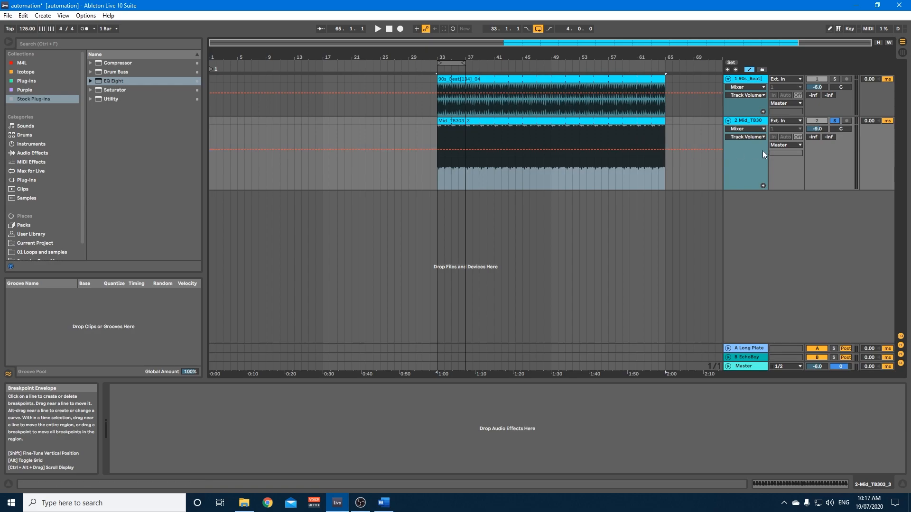
{"action": "left_click", "coordinate": [437, 161]}
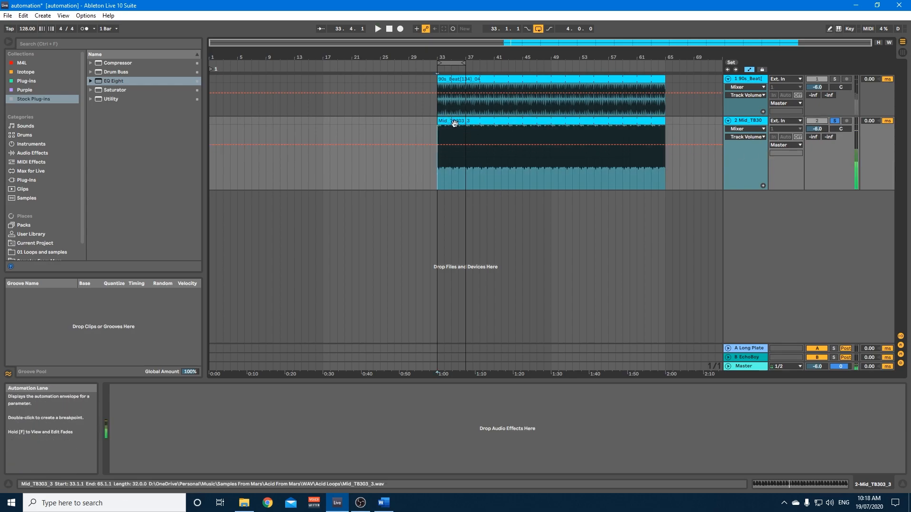
{"action": "left_click", "coordinate": [450, 122]}
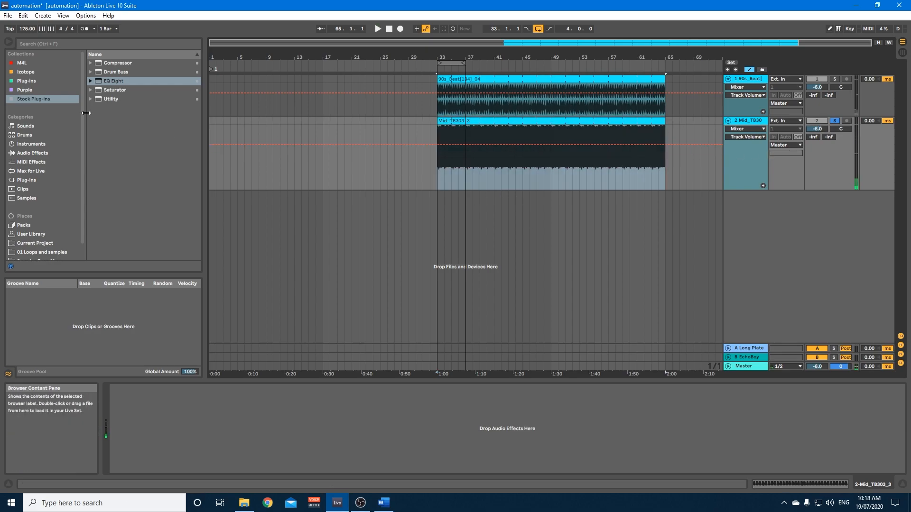
Add Utility to the acid track and automate its gain as a rising ramp from about -14.5 dB at bar 33 to 0 dB at bar 37.
{"action": "left_click_drag", "start_coordinate": [114, 99], "coordinate": [181, 440]}
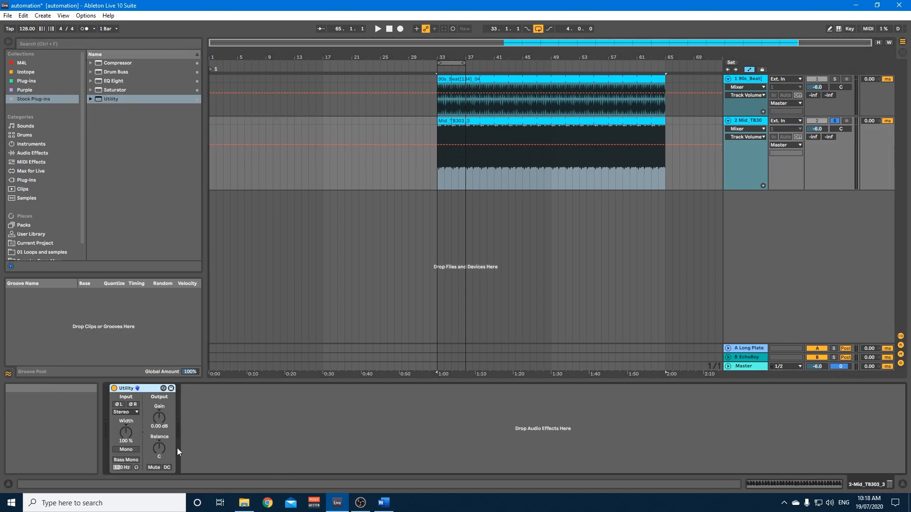
{"action": "left_click", "coordinate": [154, 417]}
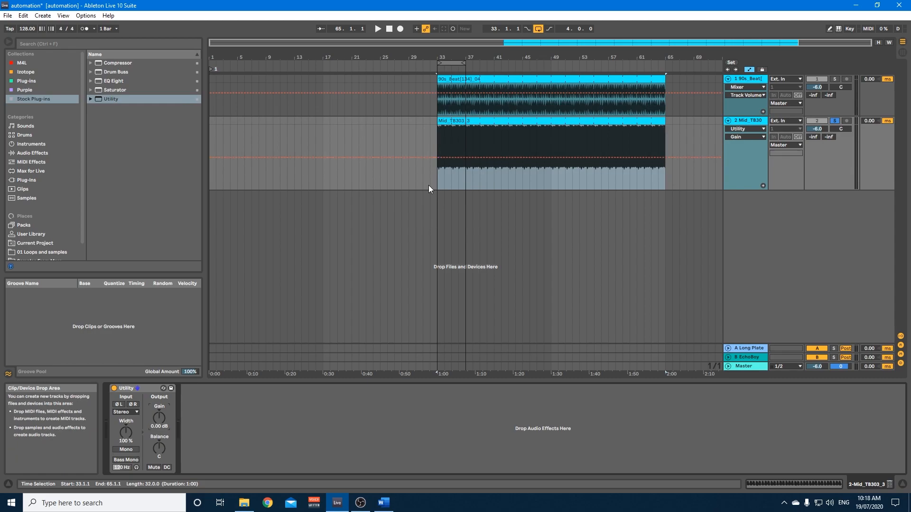
{"action": "left_click", "coordinate": [451, 157]}
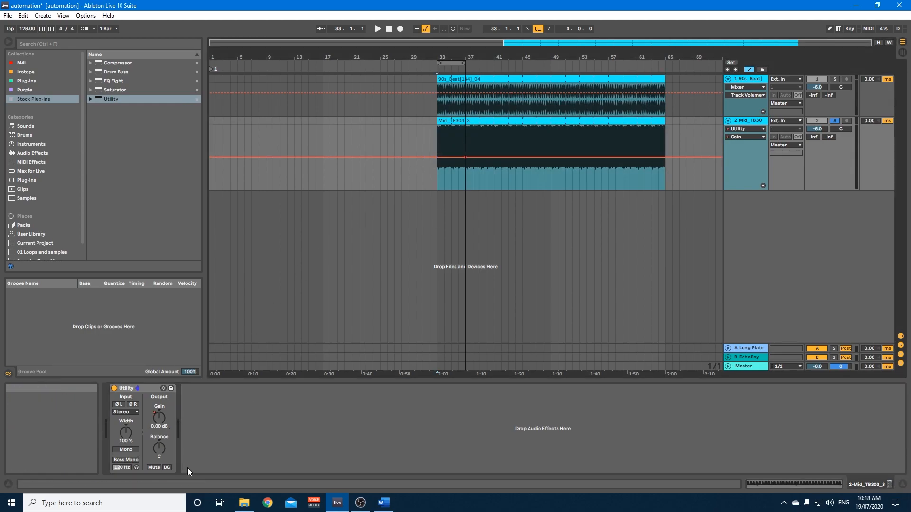
{"action": "left_click_drag", "start_coordinate": [438, 158], "coordinate": [439, 169]}
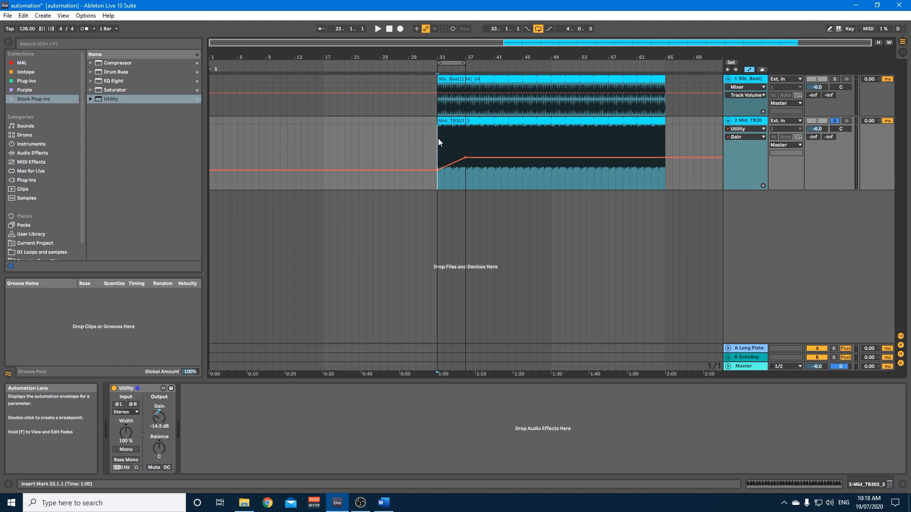
Play the loop with the Utility gain ramp and raise the acid track's mixer volume to -3.9 dB.
{"action": "key", "text": "space"}
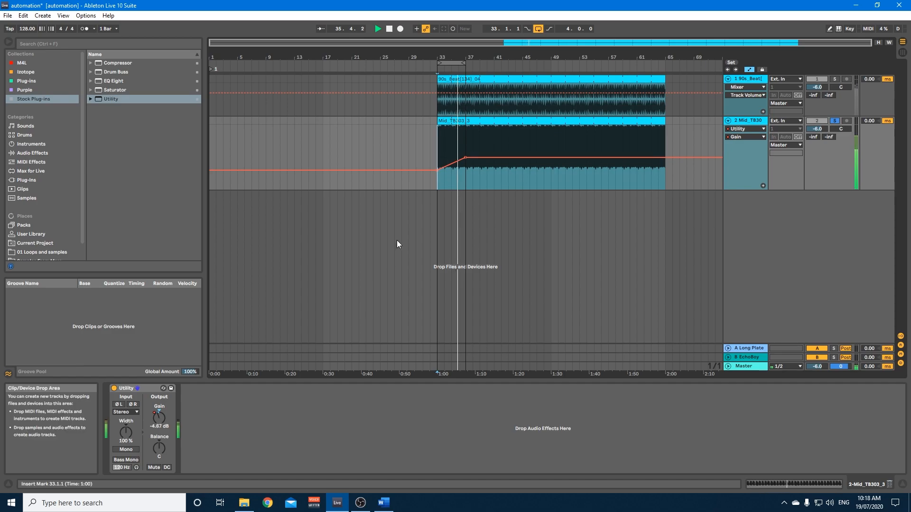
{"action": "key", "text": "space"}
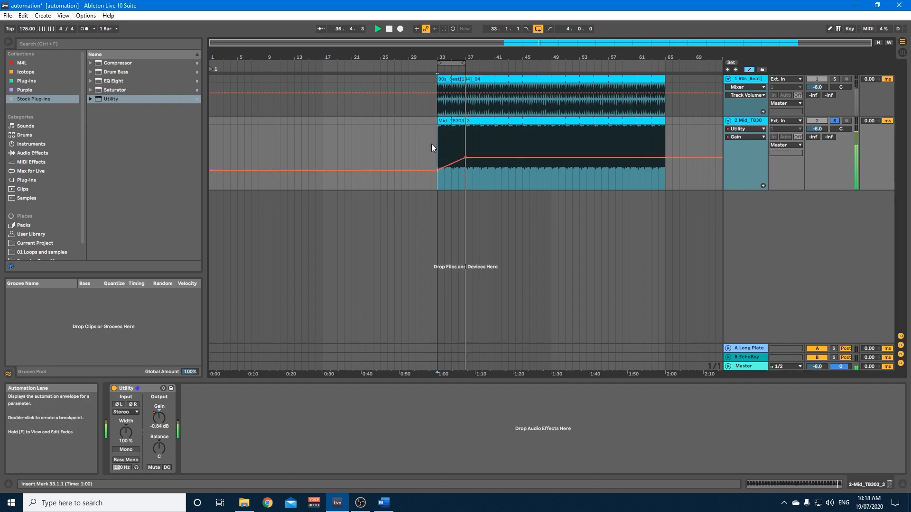
{"action": "left_click_drag", "start_coordinate": [817, 129], "coordinate": [817, 129]}
{"action": "left_click_drag", "start_coordinate": [813, 128], "coordinate": [812, 124]}
{"action": "left_click", "coordinate": [158, 417]}
{"action": "key", "text": "space"}
{"action": "left_click", "coordinate": [816, 129]}
{"action": "left_click_drag", "start_coordinate": [816, 129], "coordinate": [816, 124]}
{"action": "left_click", "coordinate": [153, 424]}
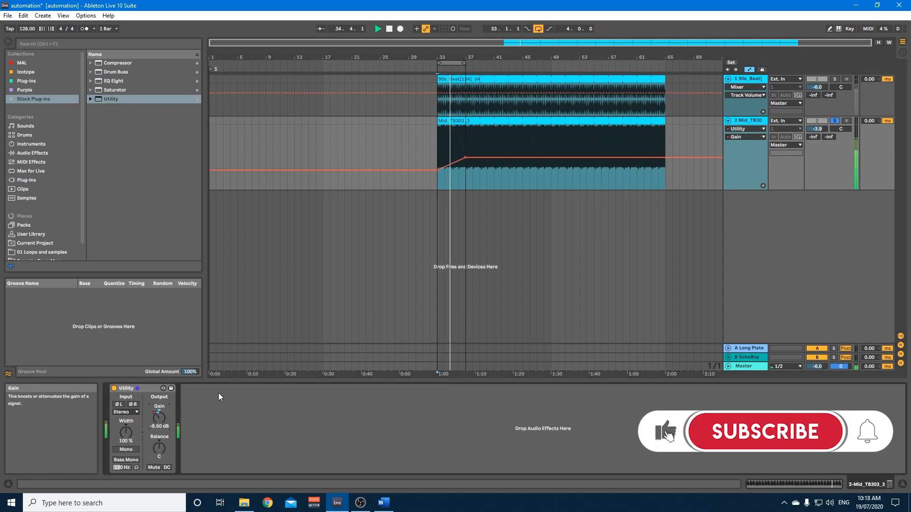
{"action": "key", "text": "space"}
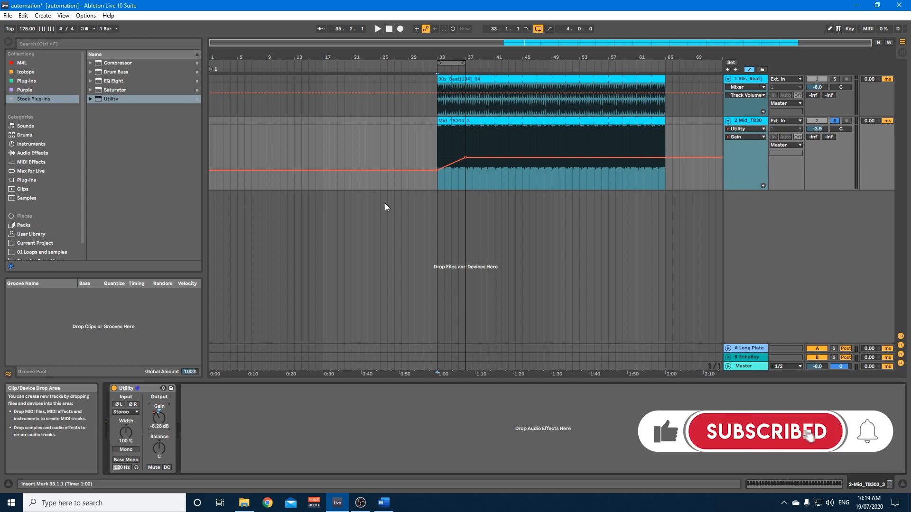